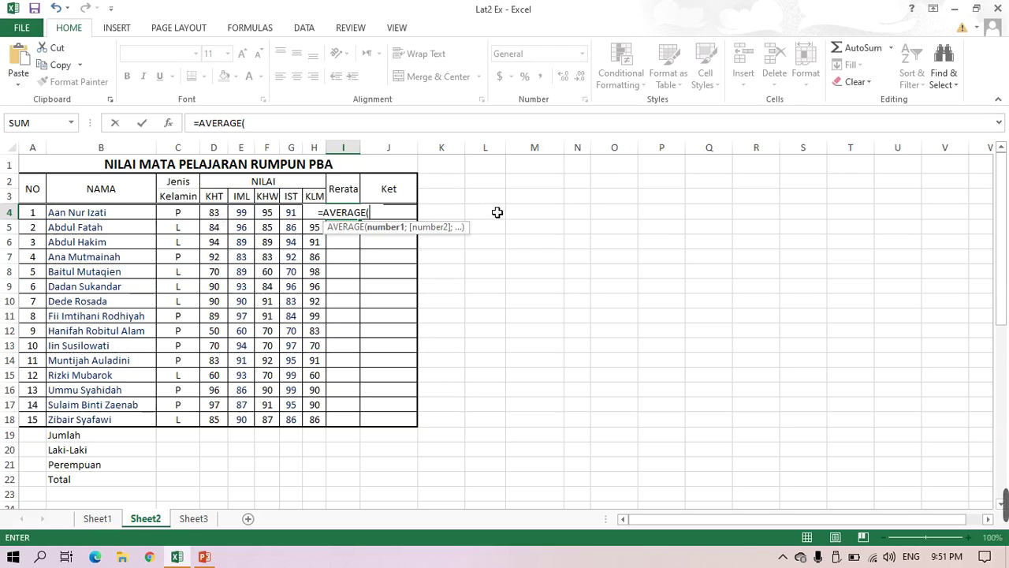
- Complete the AVERAGE formula in cell I4 with the range D4:H4
text(d4)
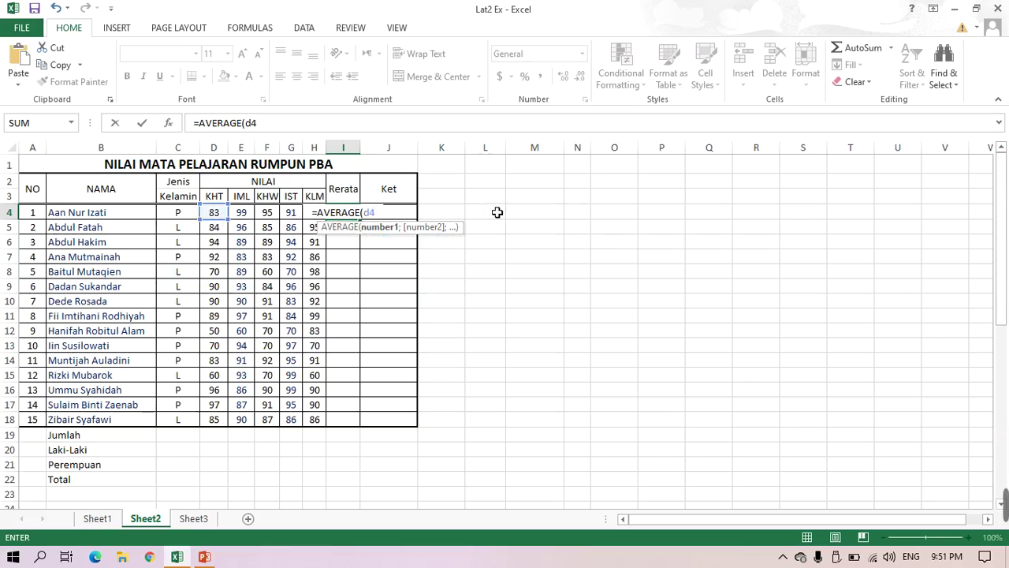
text(:)
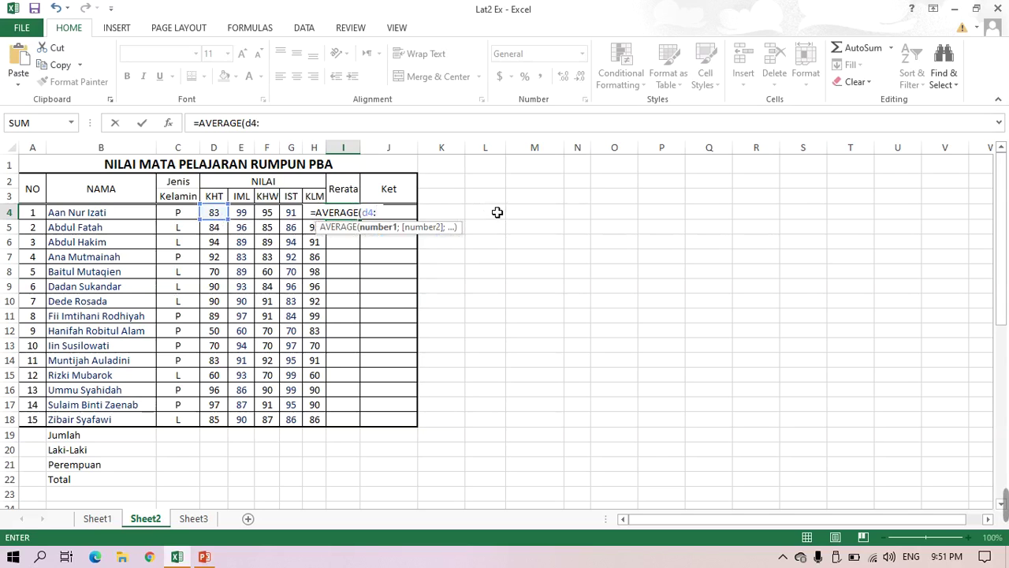
text(h)
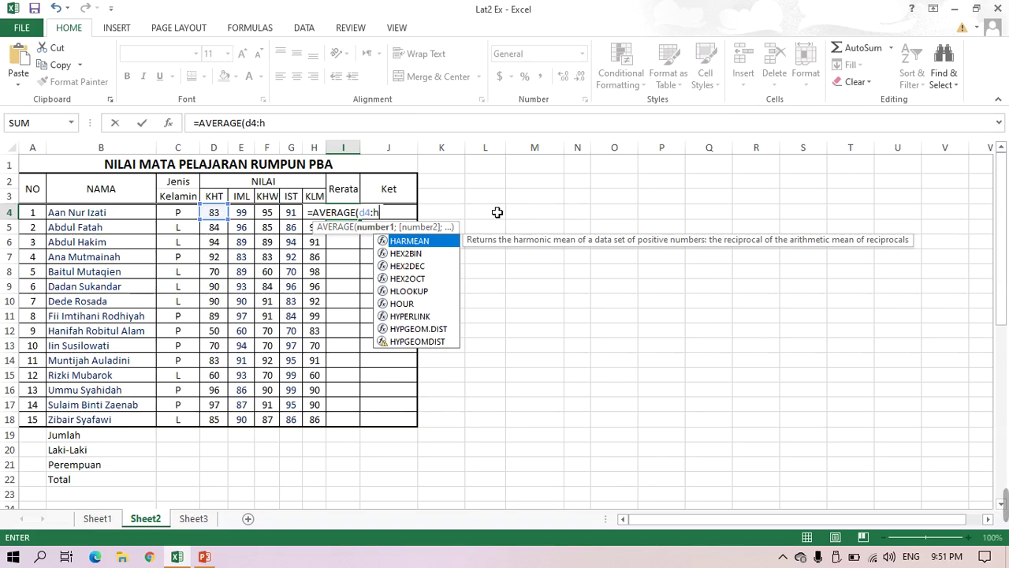
text(4)
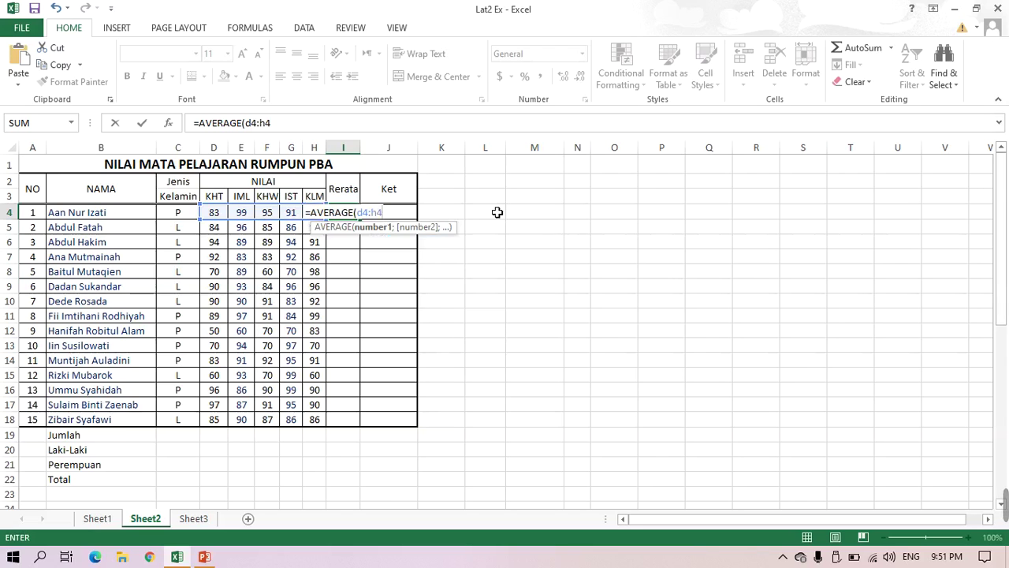
text())
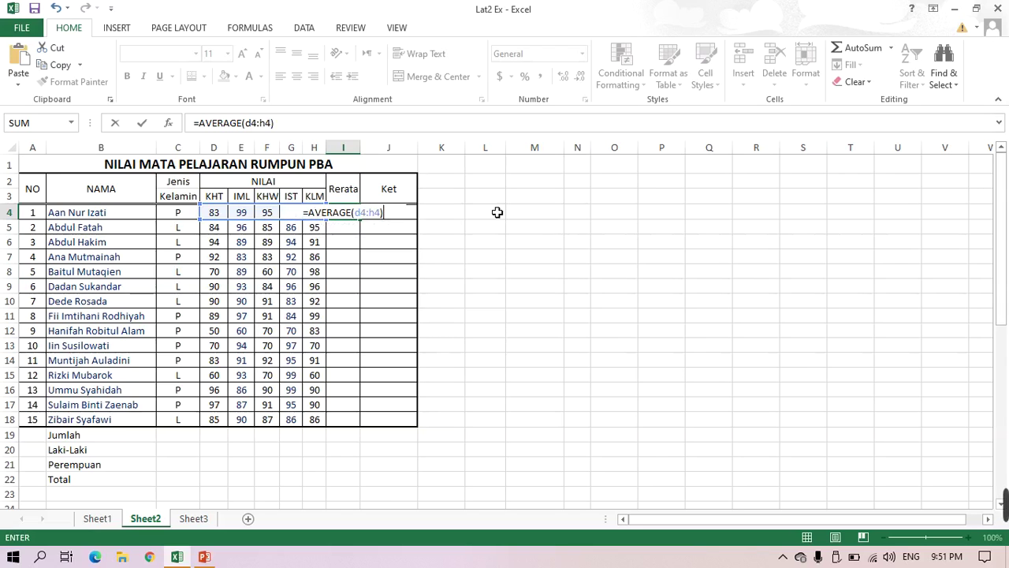
key(Return)
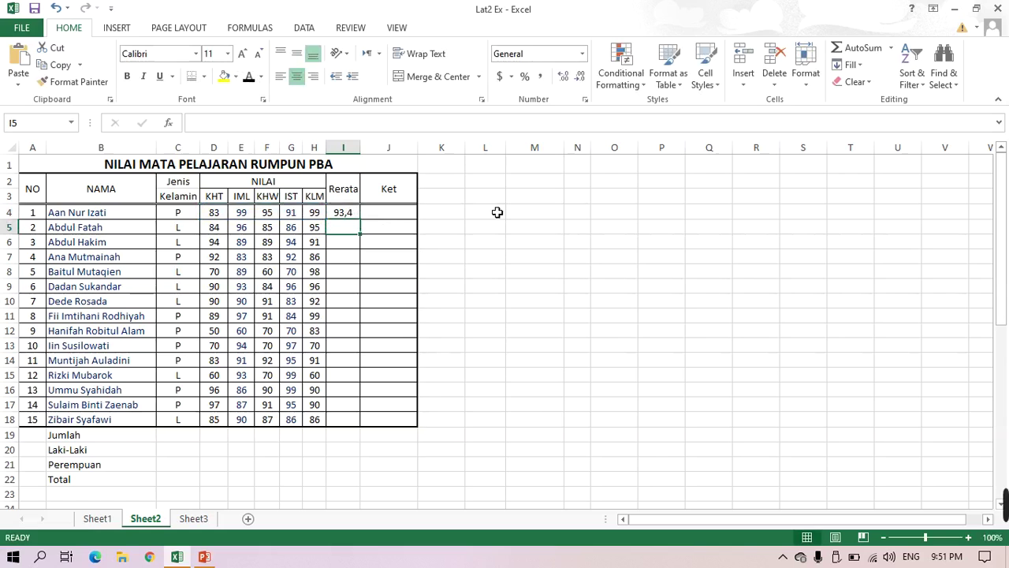
- Fill the average formula from I4 down the Rerata column to I18
click(354, 214)
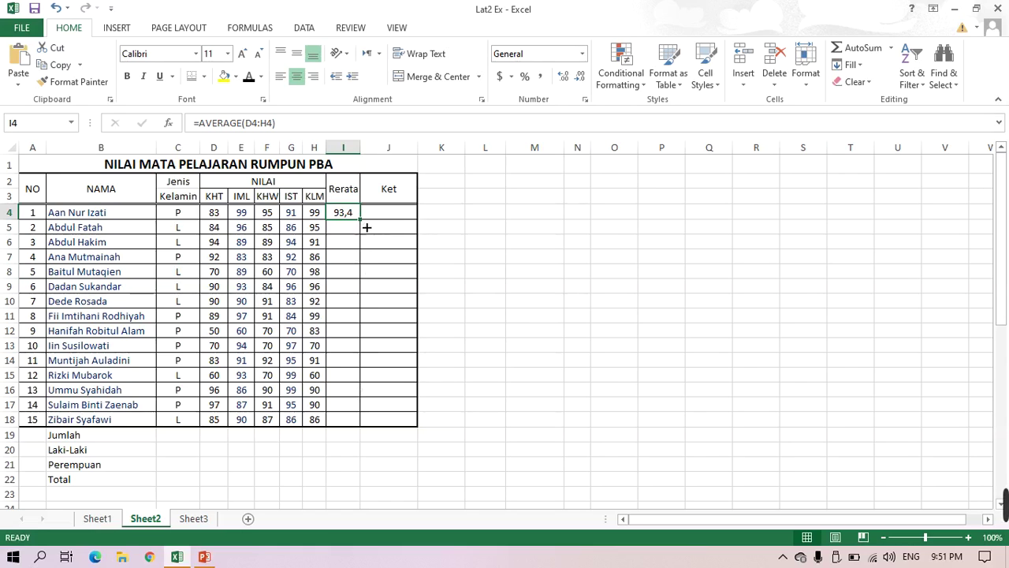
drag(365, 223, 363, 430)
click(583, 405)
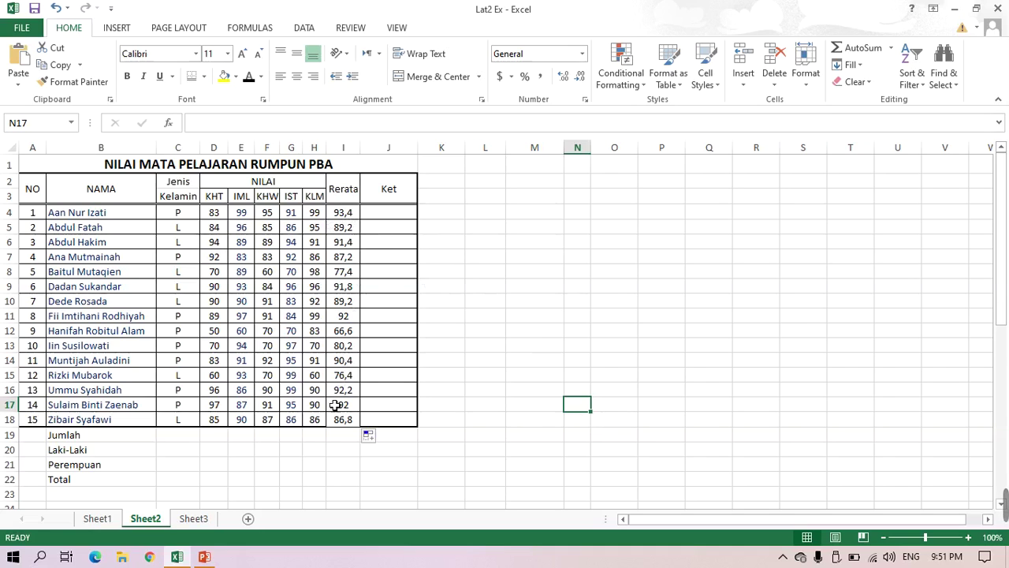
- Consult the IF example on the PowerPoint slide, and start an IF formula in Excel cell J4 with the condition I4>=90
click(392, 216)
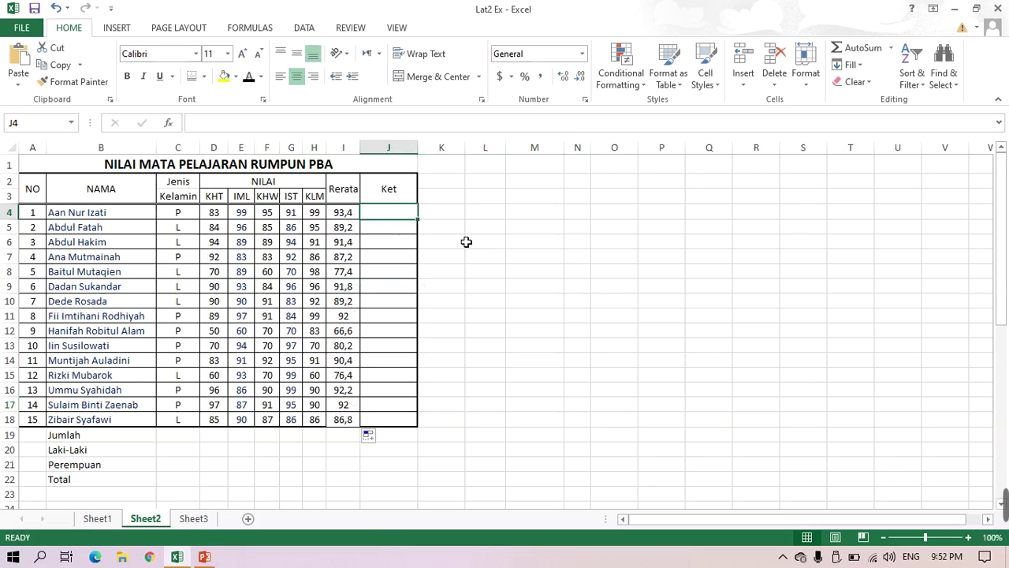
click(206, 558)
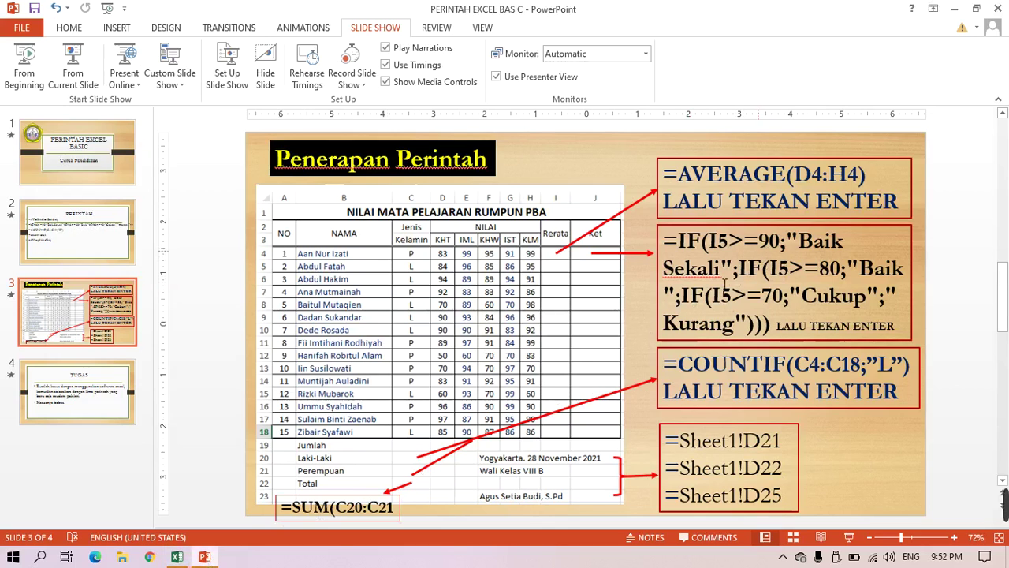
click(180, 558)
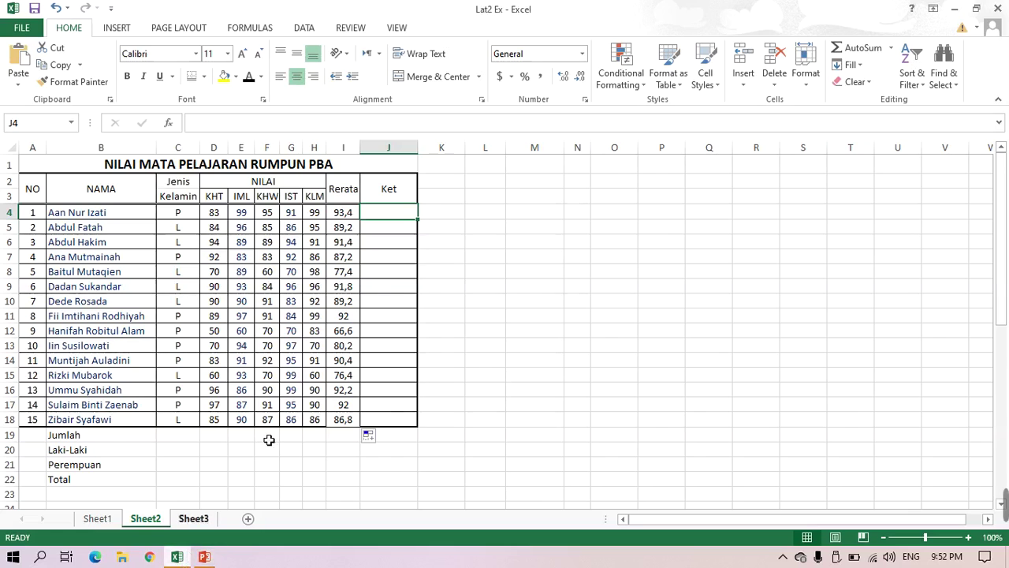
click(236, 127)
text(=)
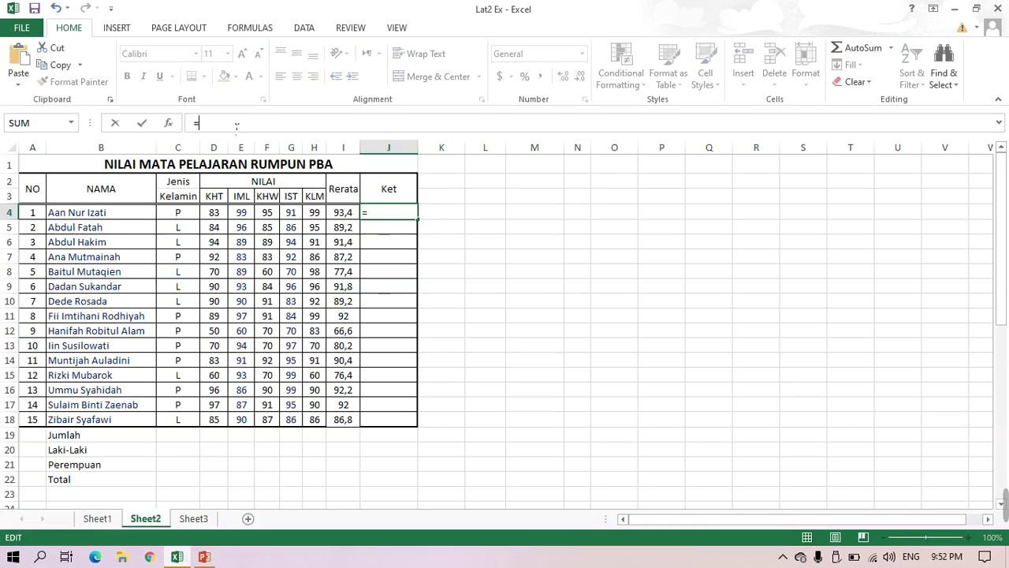
text(if)
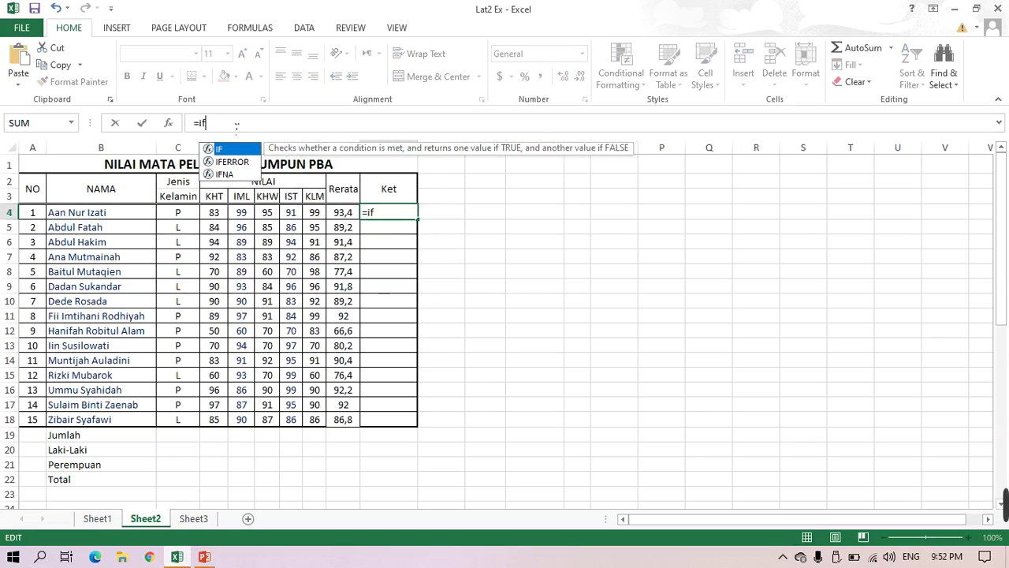
double_click(221, 153)
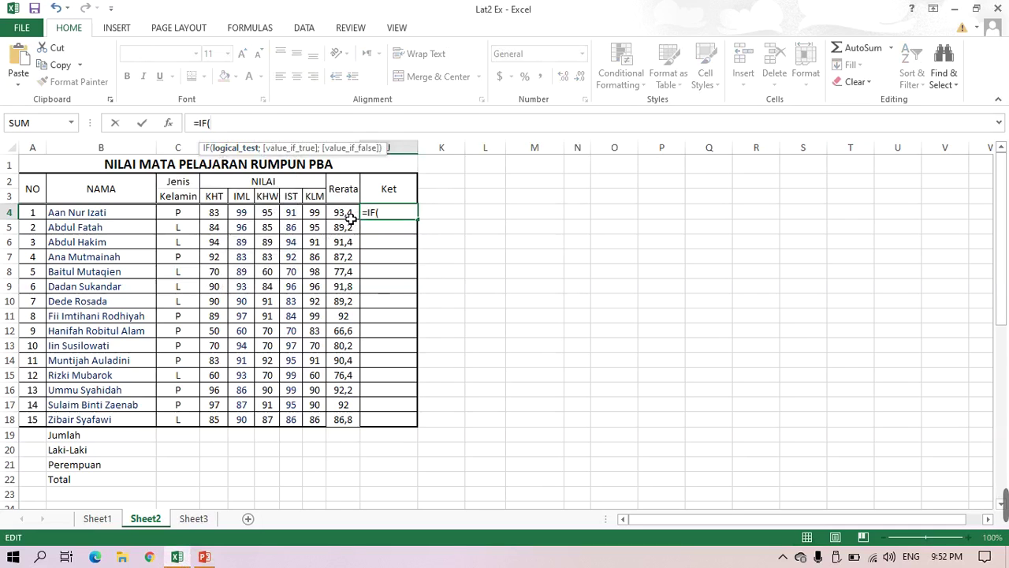
click(350, 217)
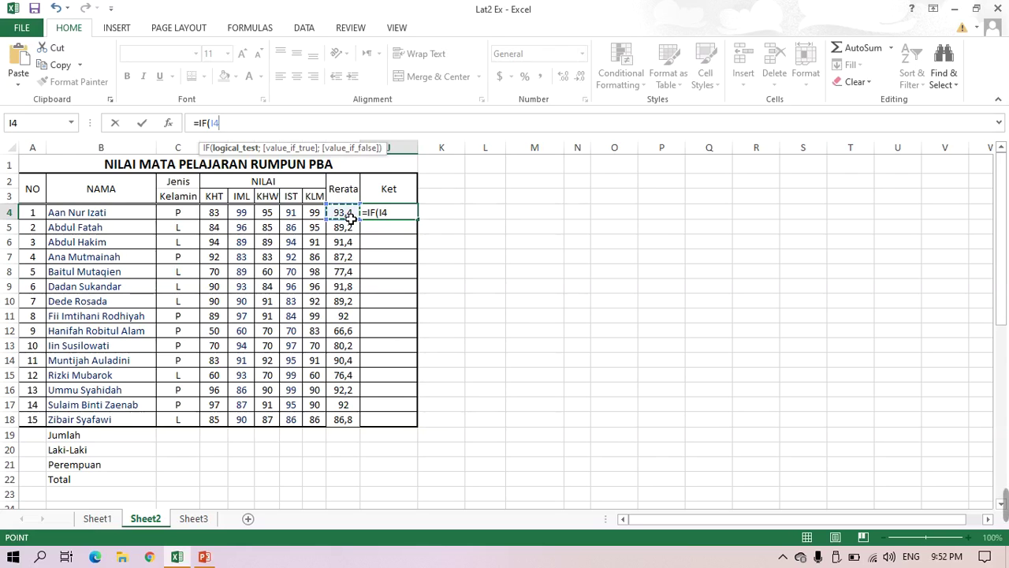
text(>=90)
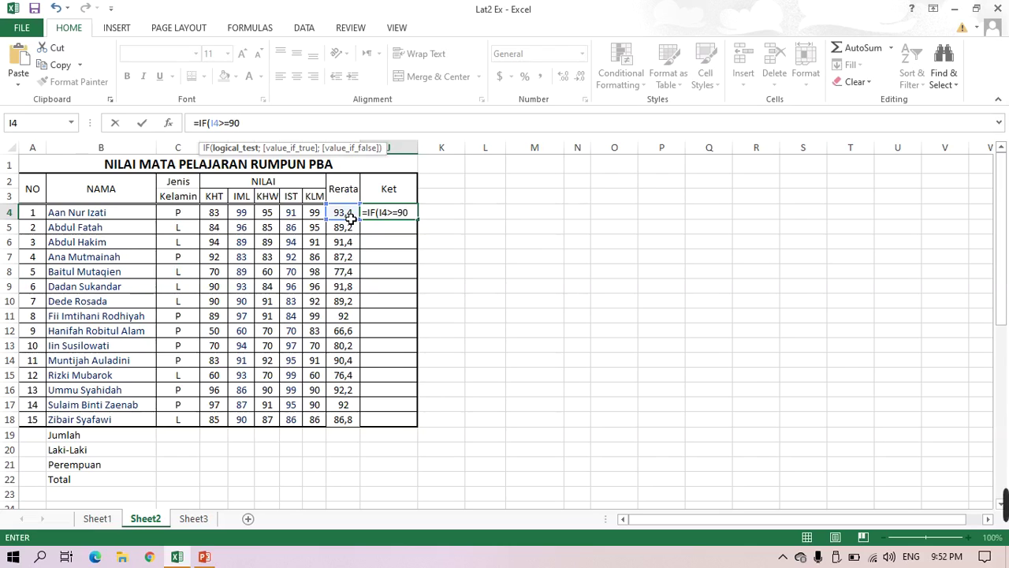
- Set "Baik Sekali" as the value-if-true of the IF formula in J4
text(;)
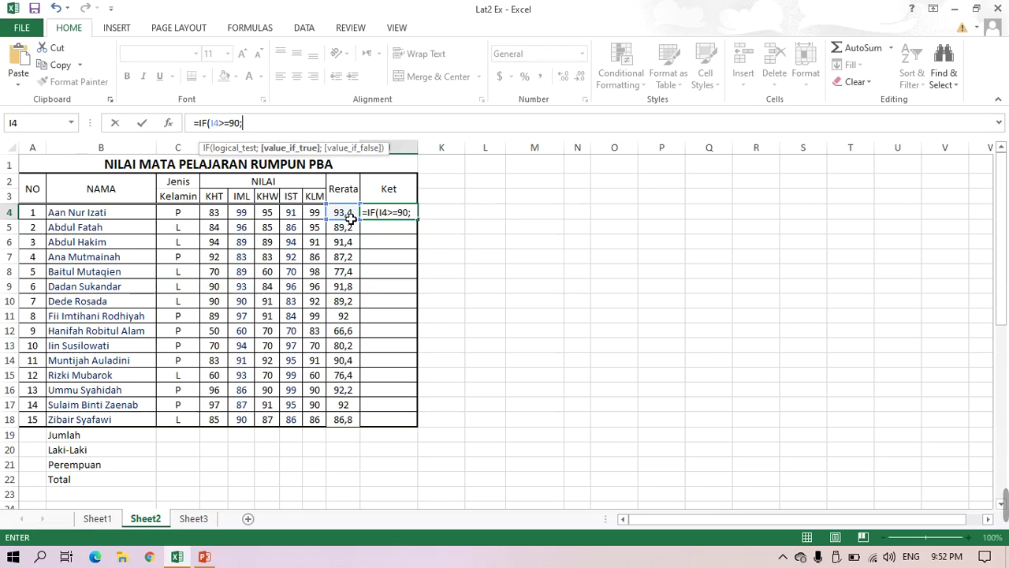
text("B)
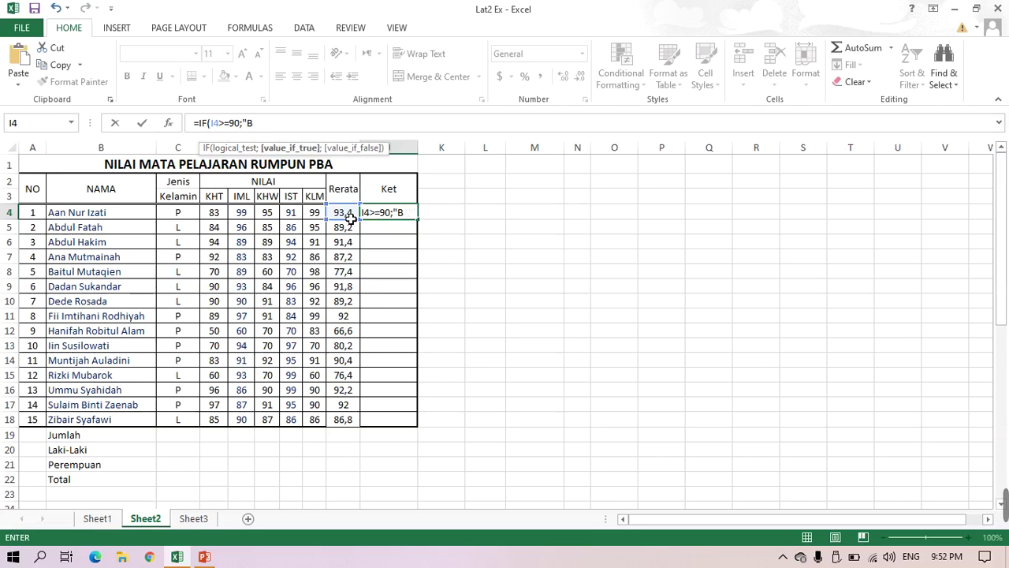
text(aik Sek)
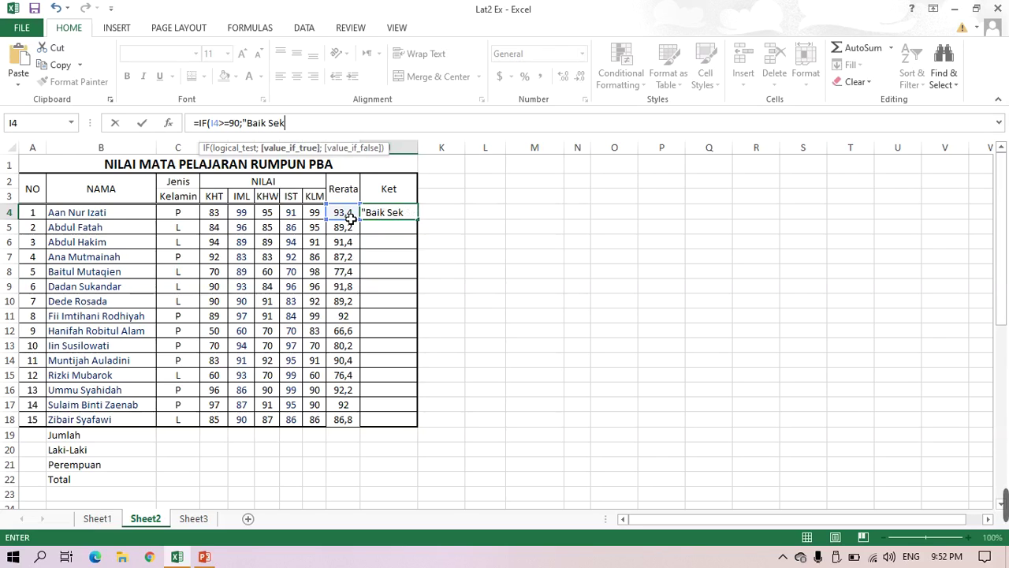
text(ali")
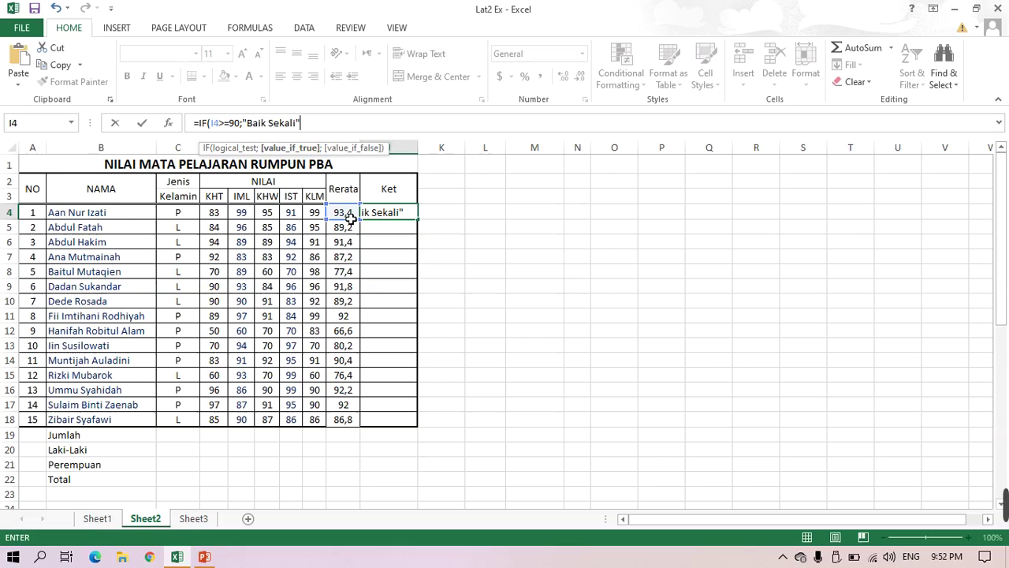
text(;)
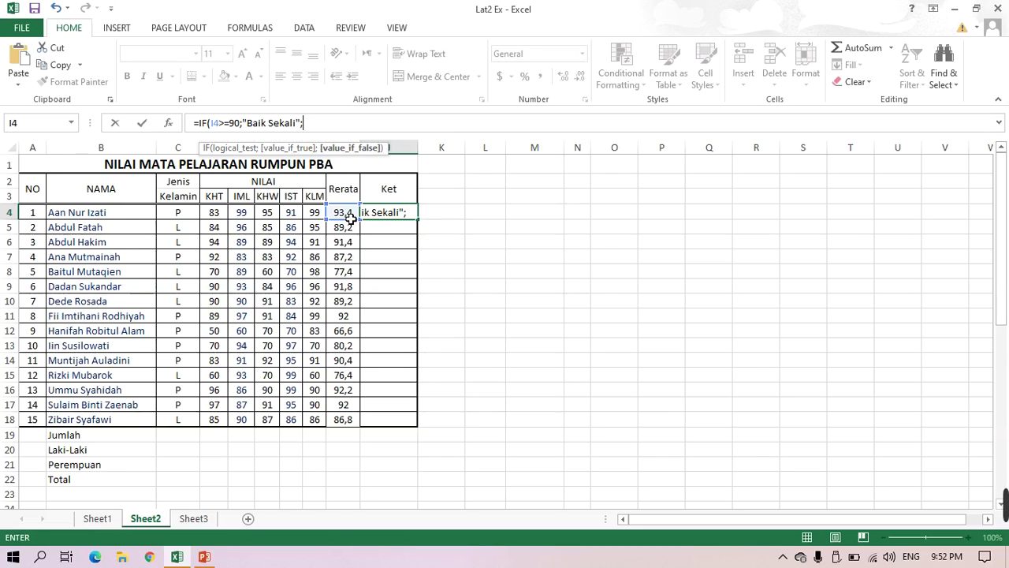
- Nest a second IF in the J4 formula that returns "Baik" when I4>=80
text(if)
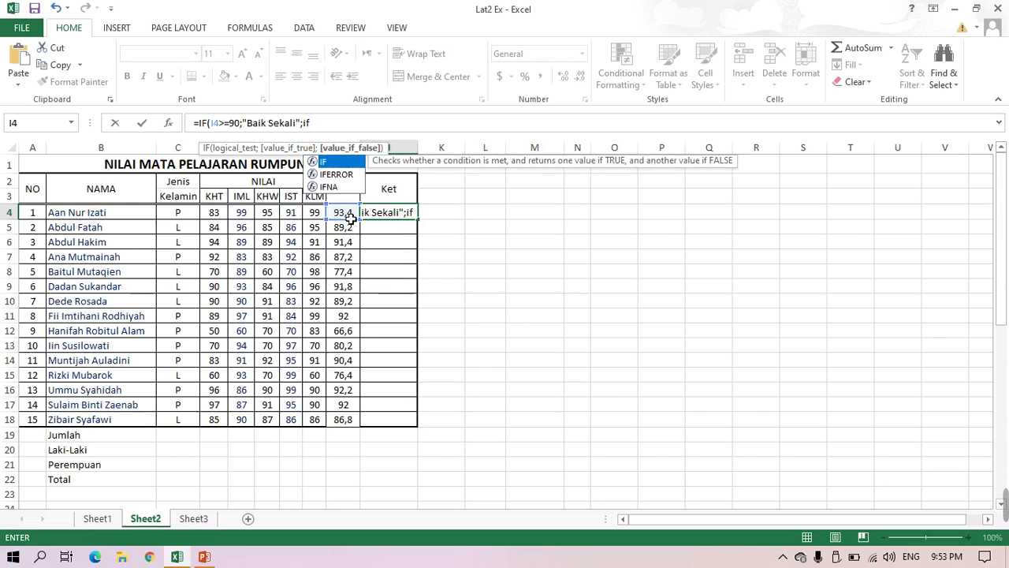
double_click(329, 165)
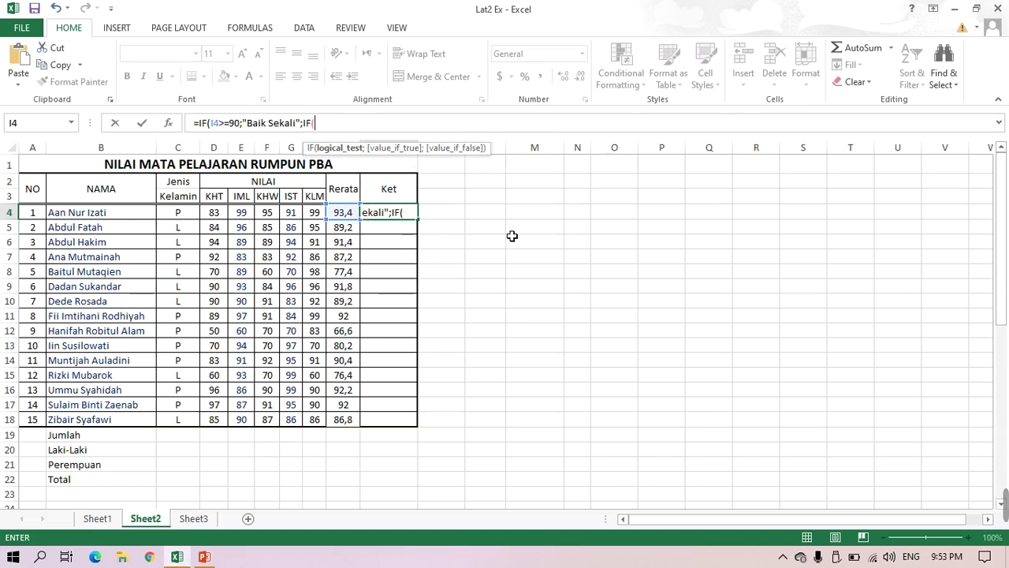
text(i4)
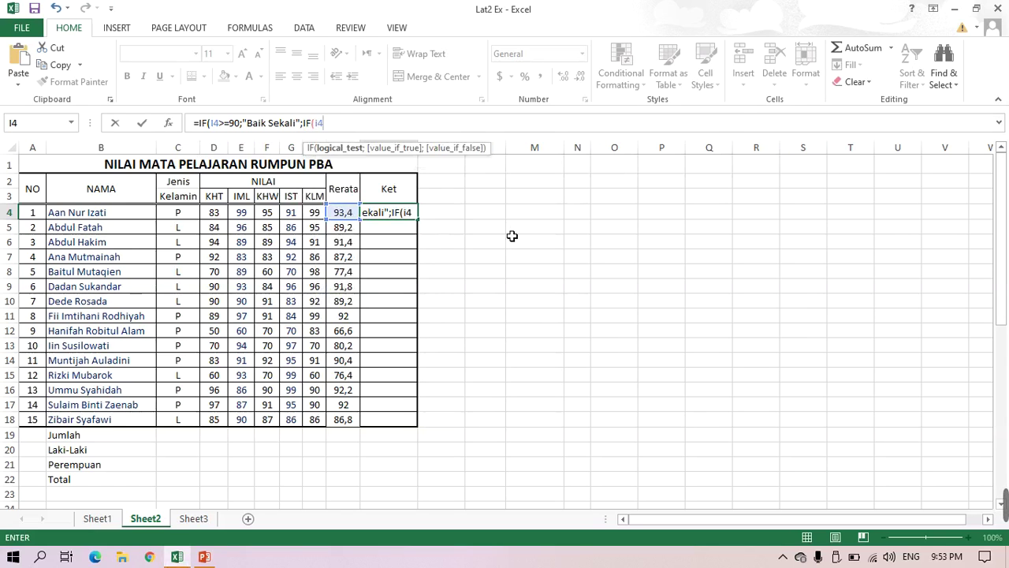
text(>=80)
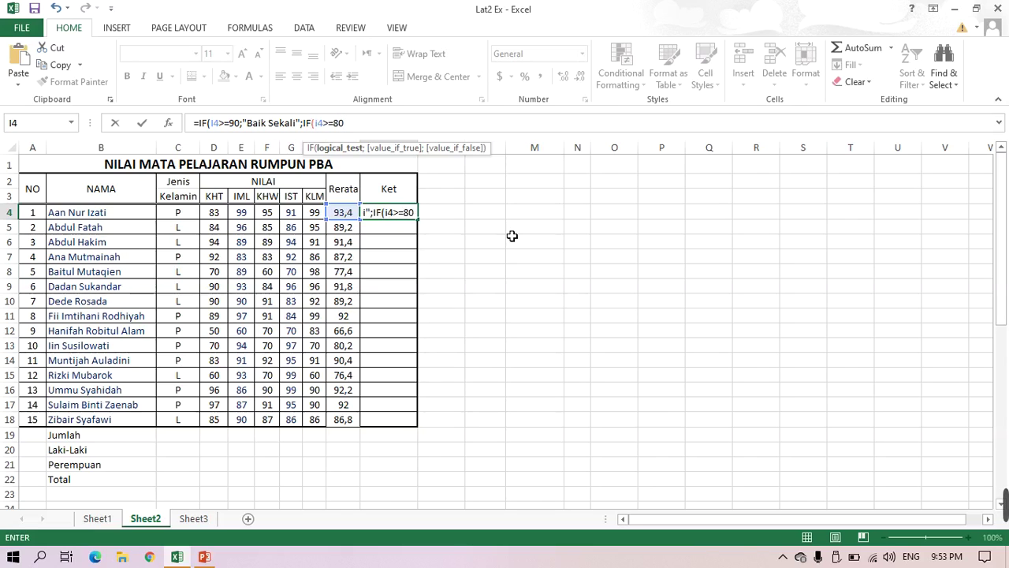
text(;")
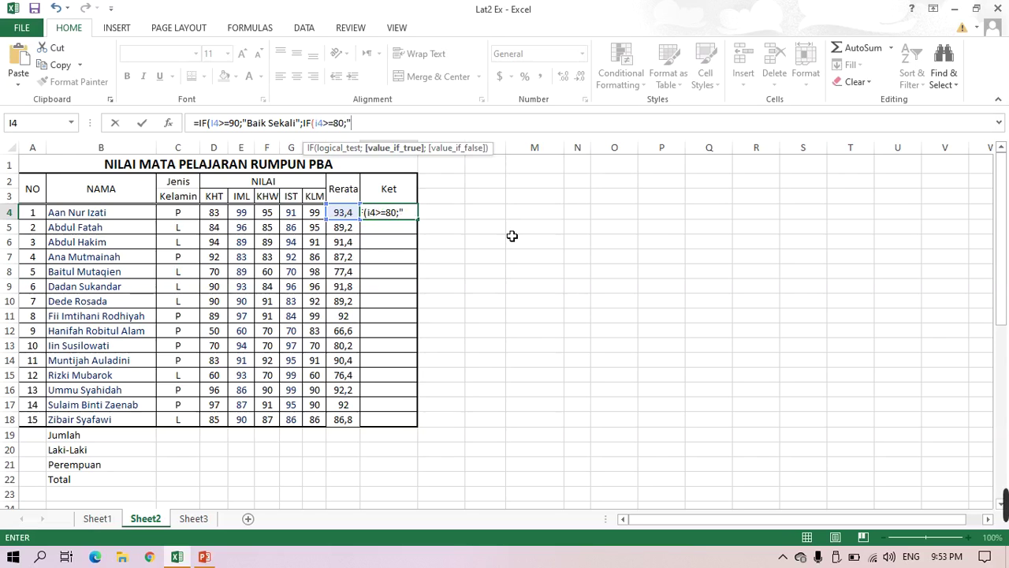
text(Baik";)
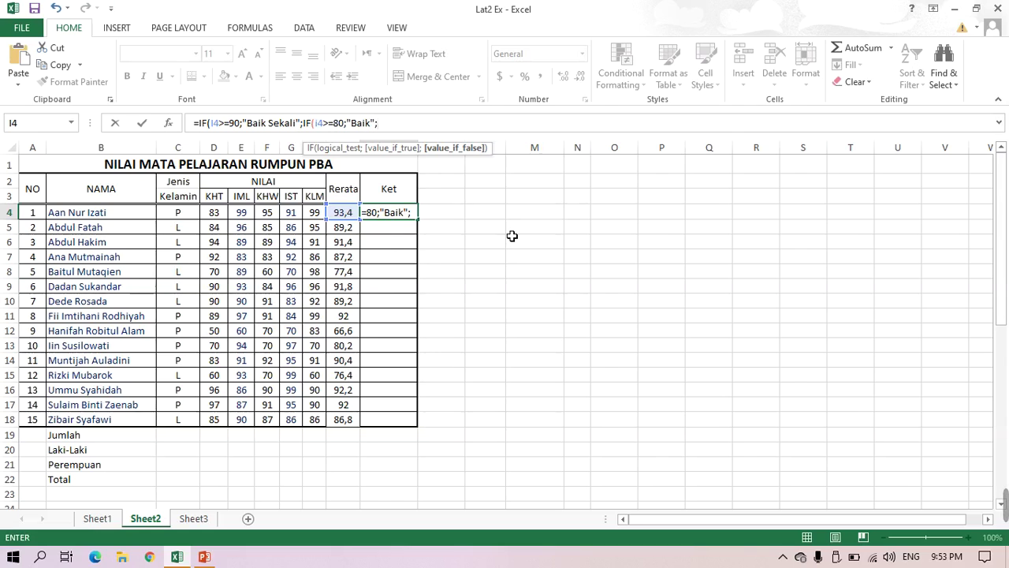
- Nest a third IF in the J4 formula that returns "Cukup" when I4>=70
text(if)
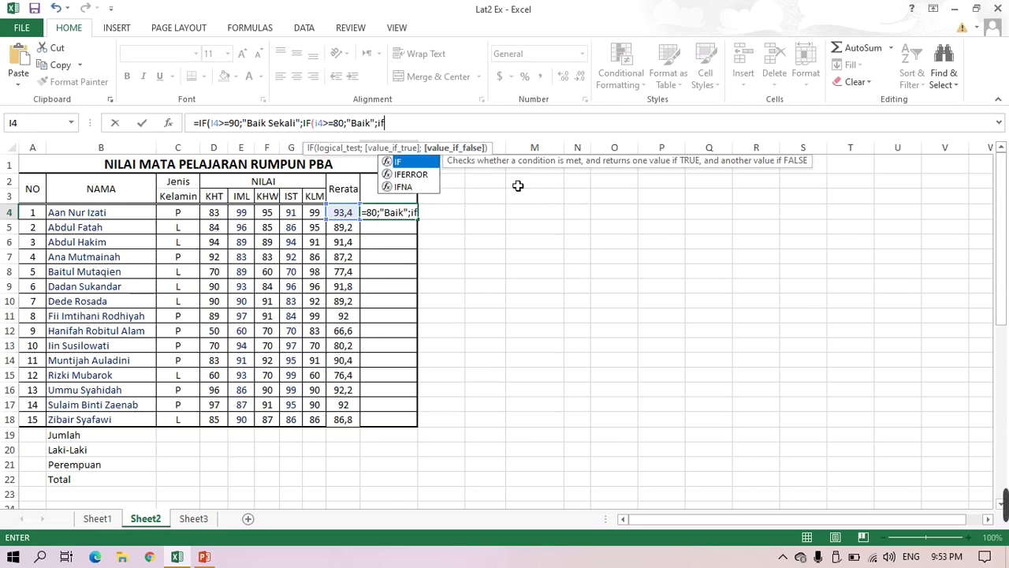
double_click(403, 163)
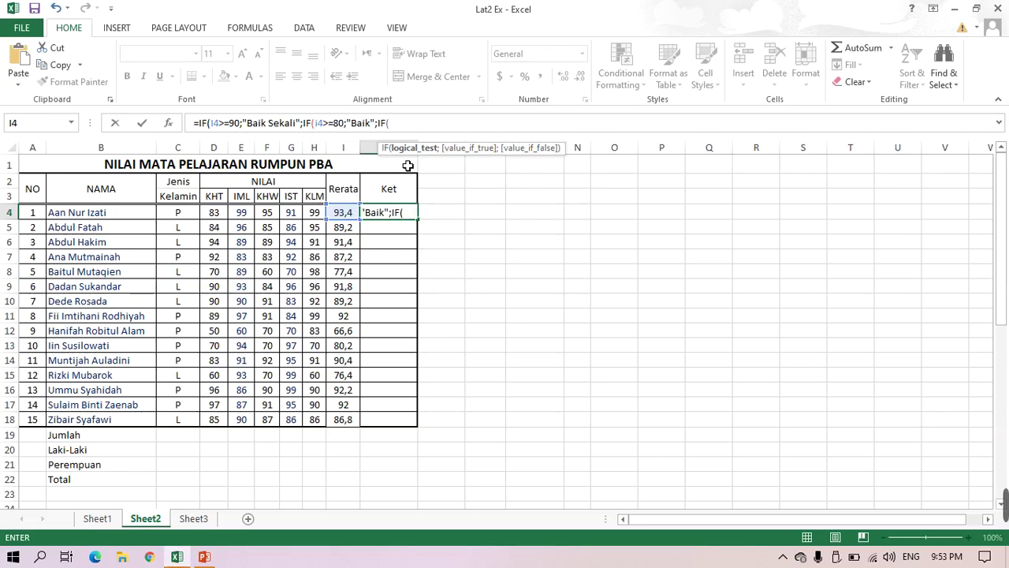
text(i4)
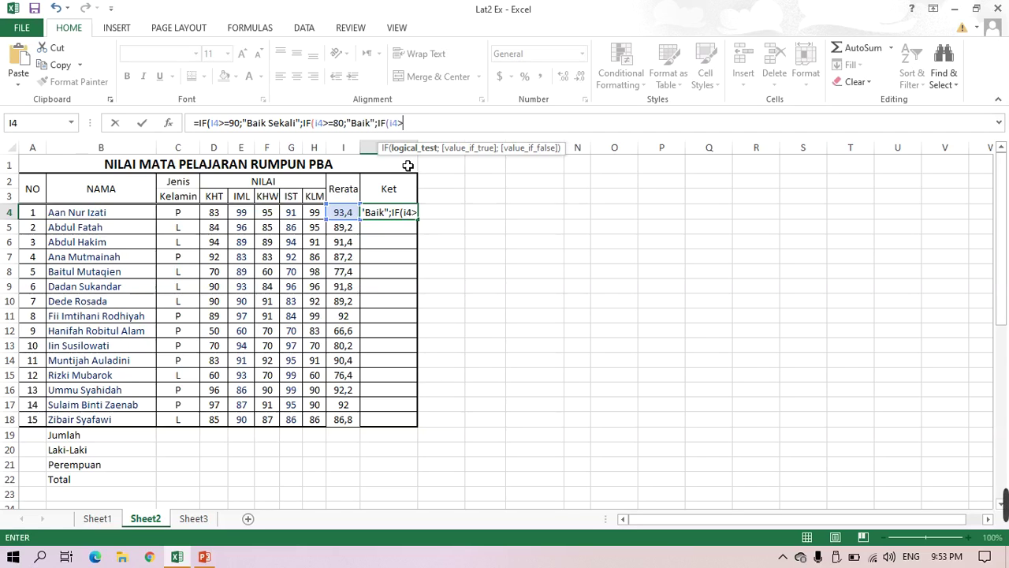
text(>=)
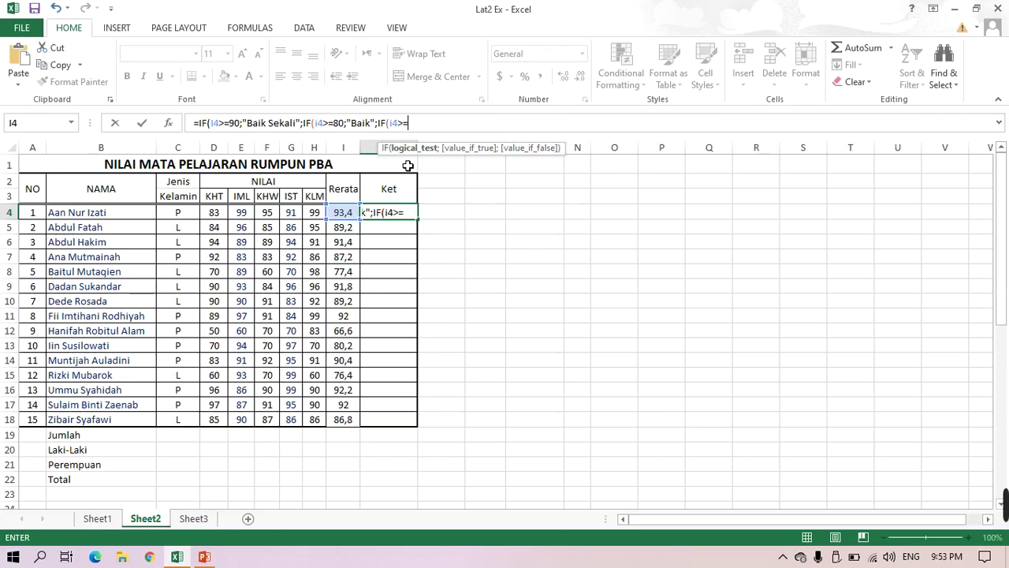
text(70;")
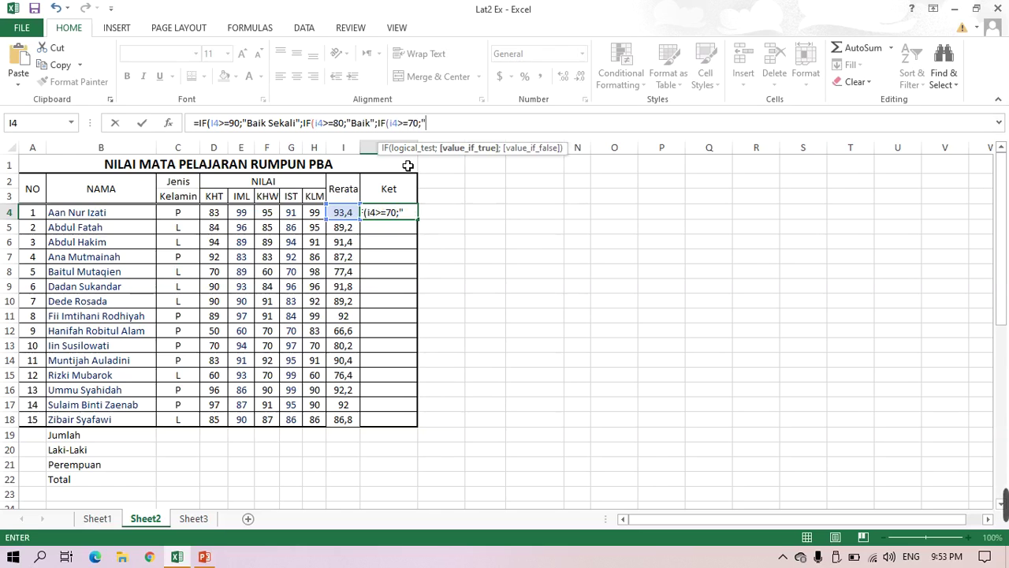
text(Cuku)
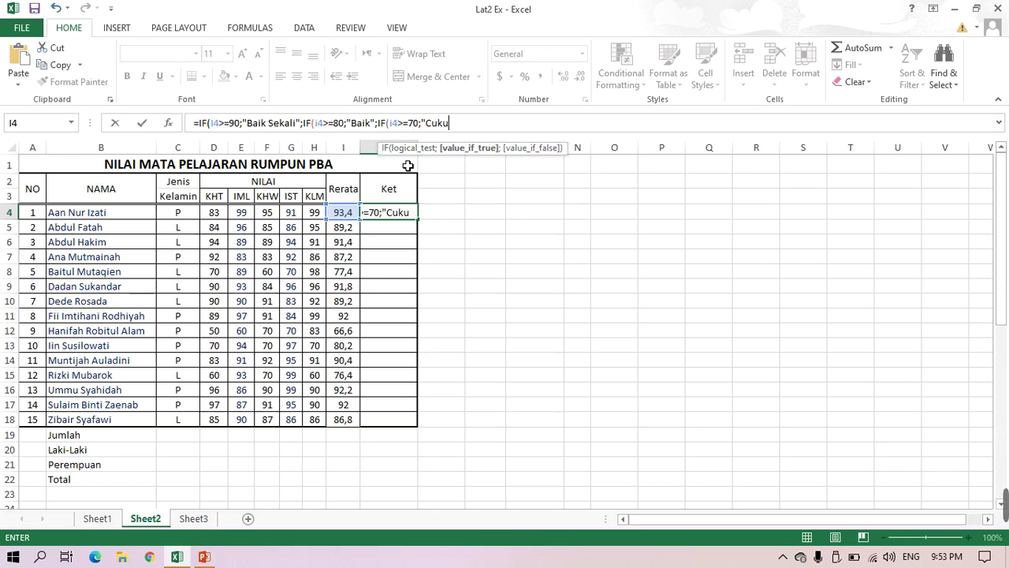
text(p")
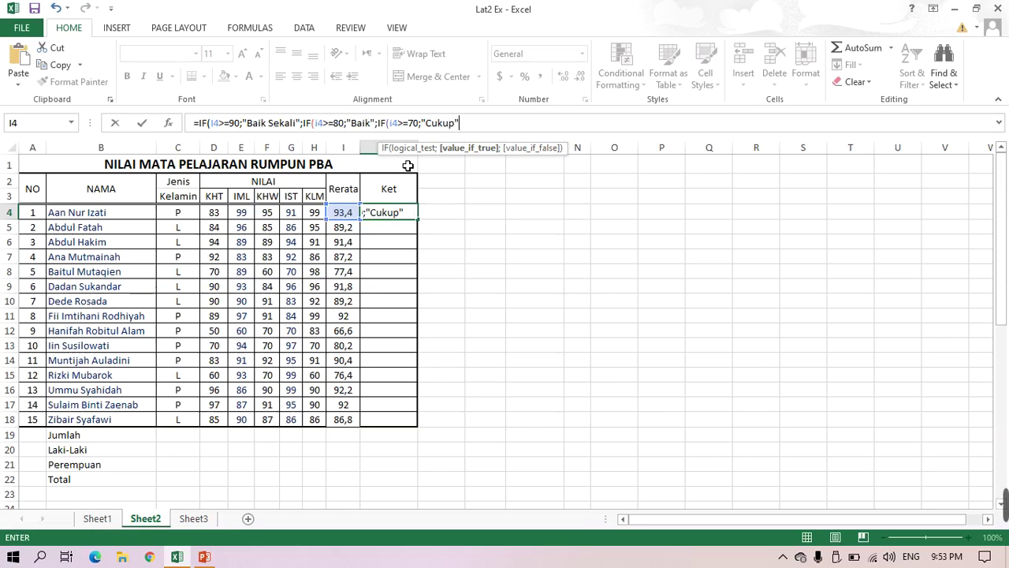
text(;i)
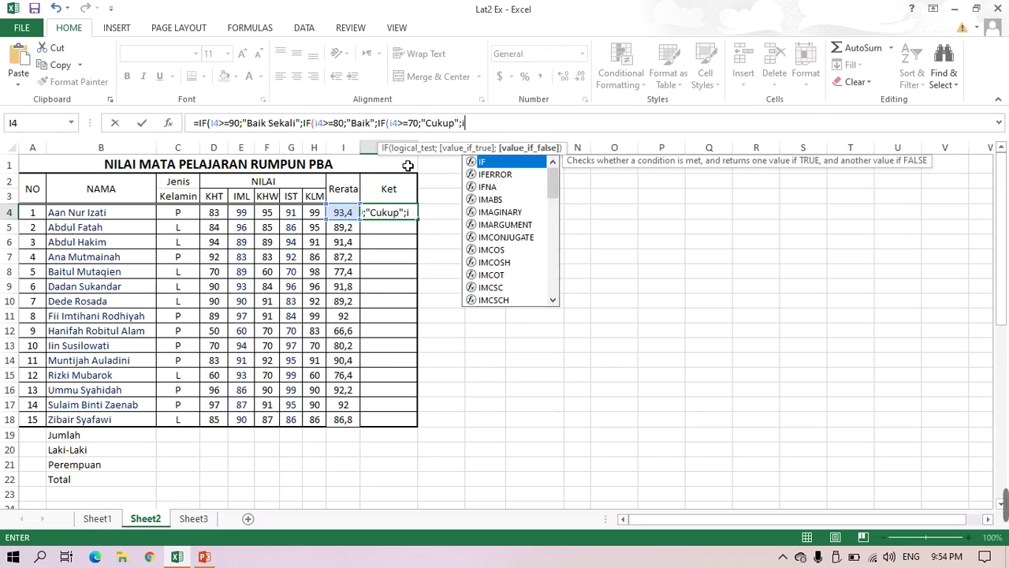
double_click(493, 168)
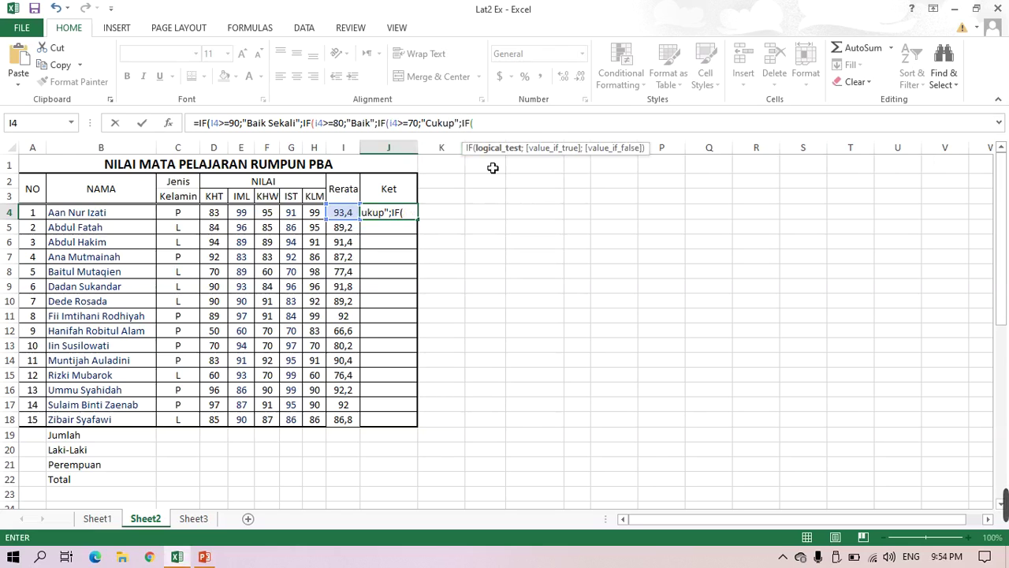
text(i4>)
key(BackSpace)
key(BackSpace)
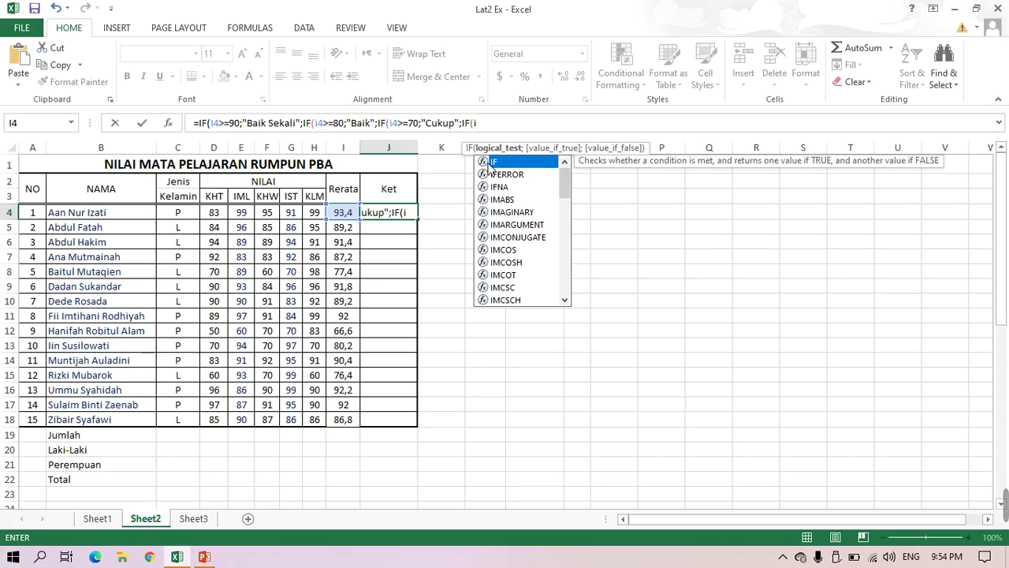
text(4)
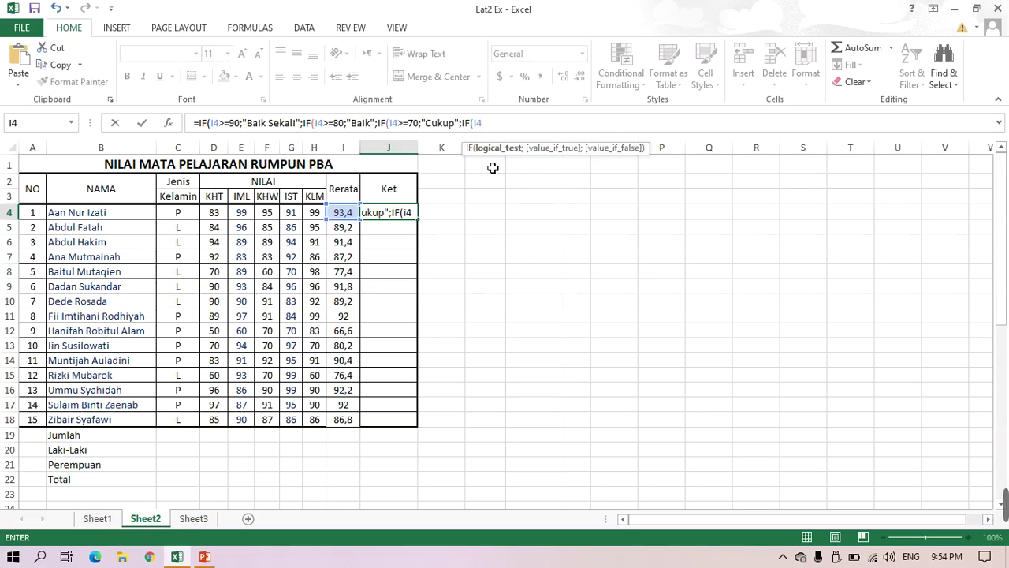
key(BackSpace)
key(BackSpace)
key(BackSpace)
key(BackSpace)
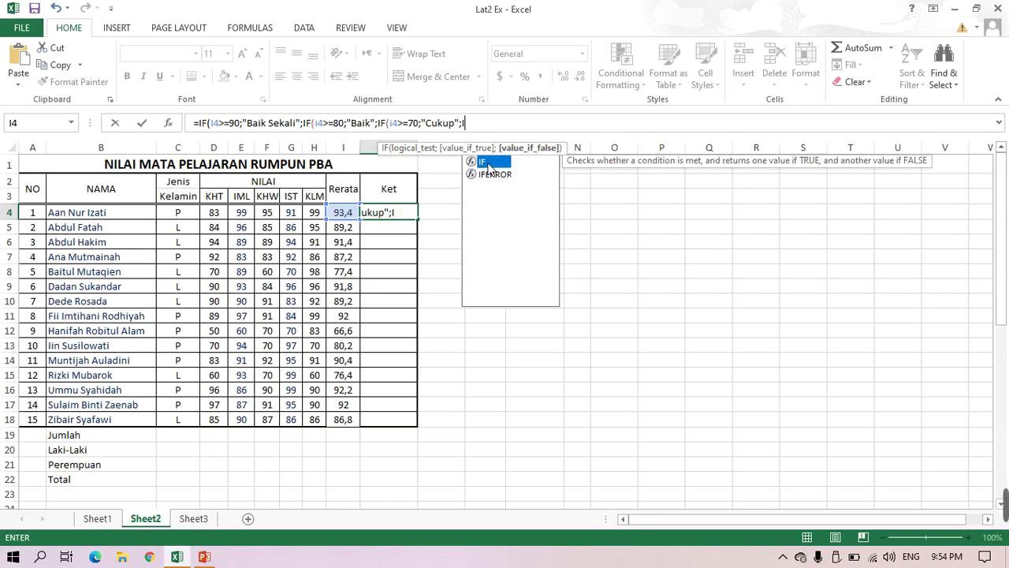
key(BackSpace)
- Set "Kurang" as the final value-if-false of the nested IF in J4, and complete the formula with all three IFs closed
text(")
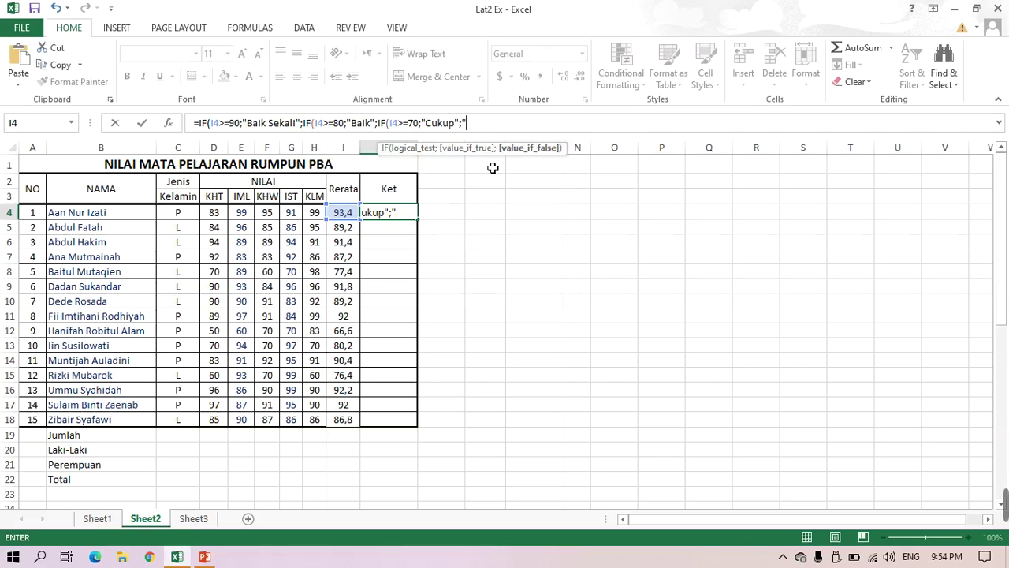
text(Kurang)
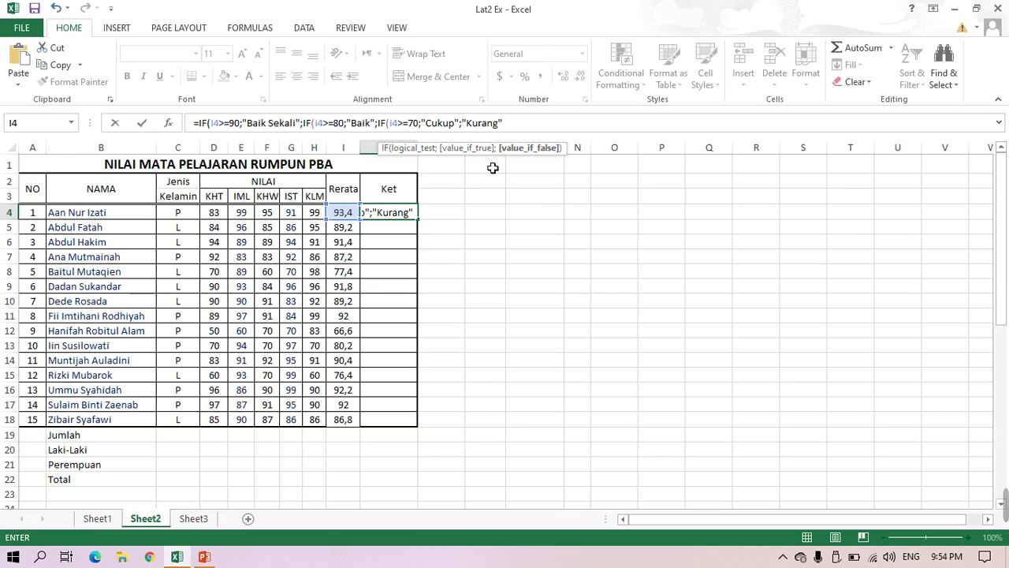
text()))
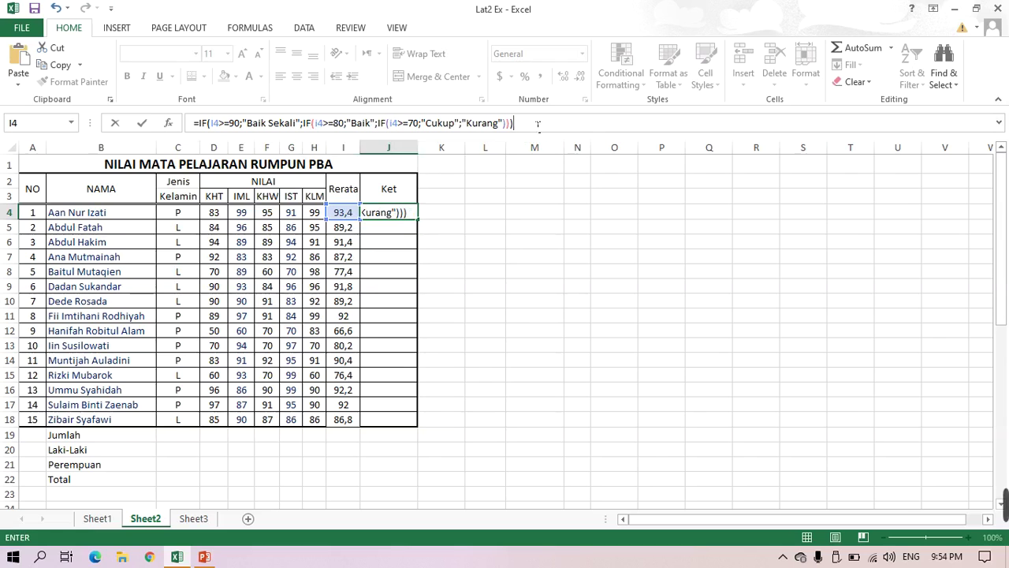
key(Return)
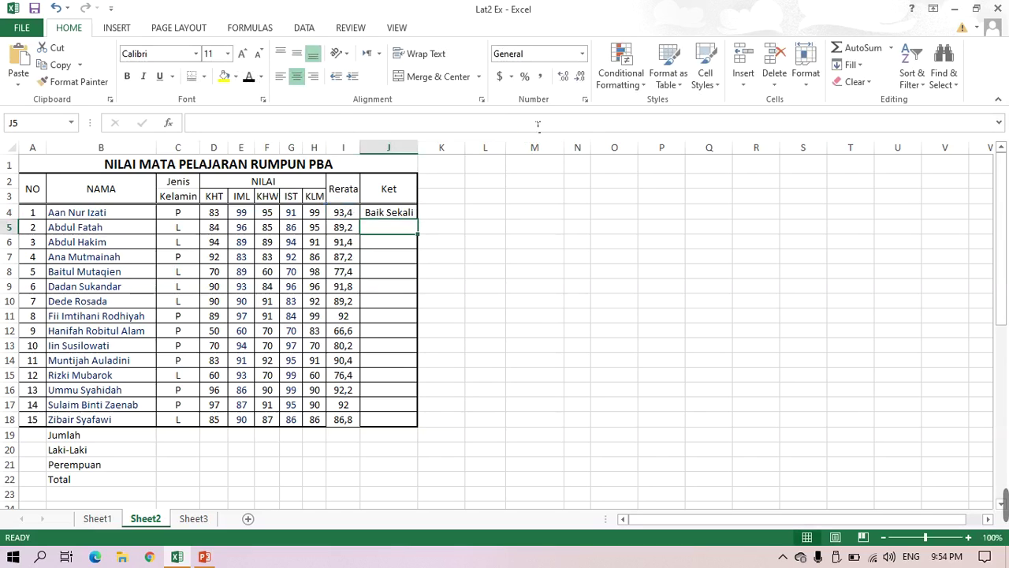
- Fill the grade description formula from J4 down the Ket column to J18
click(387, 217)
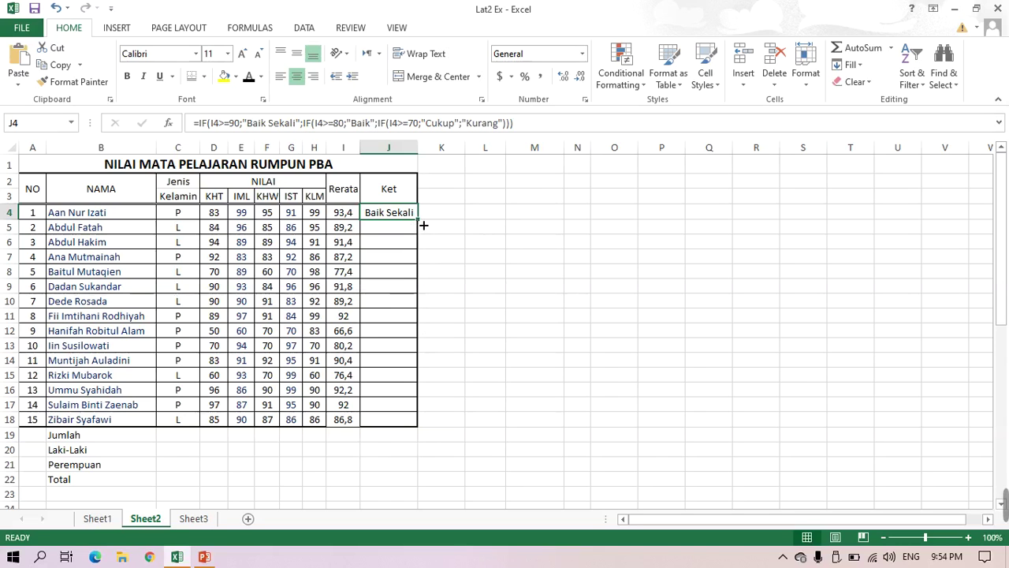
drag(423, 226, 423, 424)
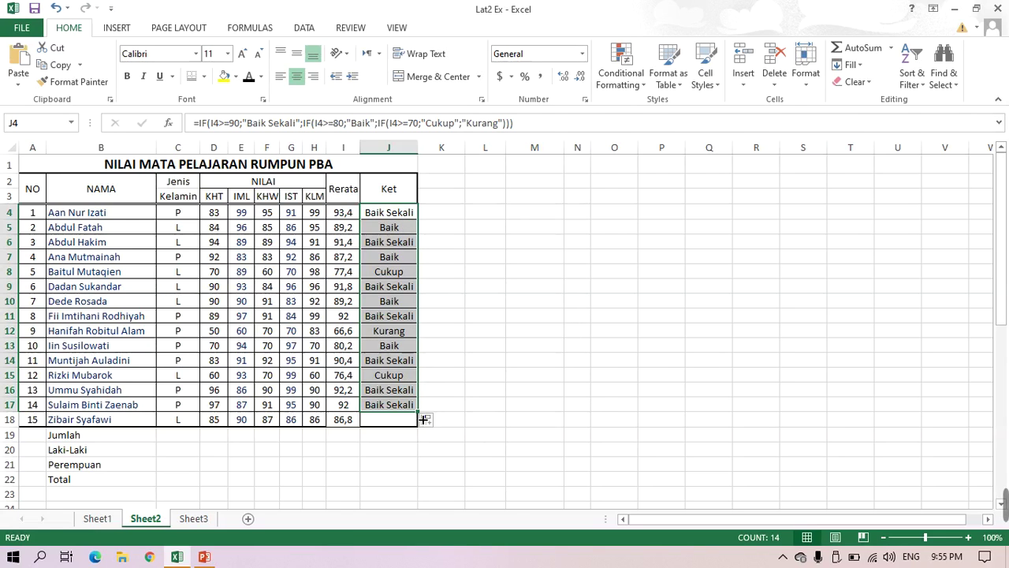
drag(424, 420, 422, 420)
click(575, 428)
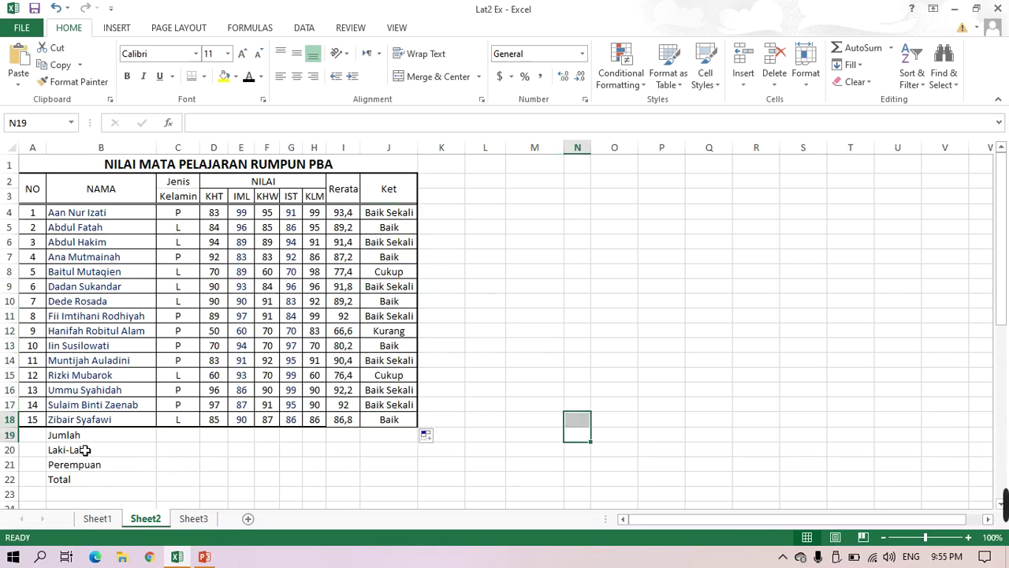
- Enter a COUNTIF formula in C20 for Laki-Laki that counts the "L" entries in C4:C18
click(184, 451)
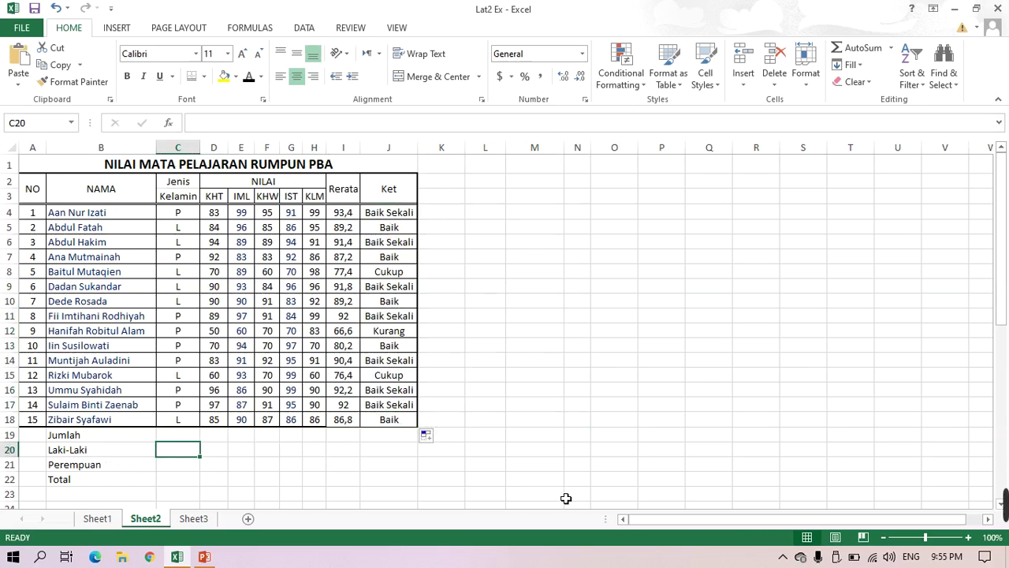
text(=)
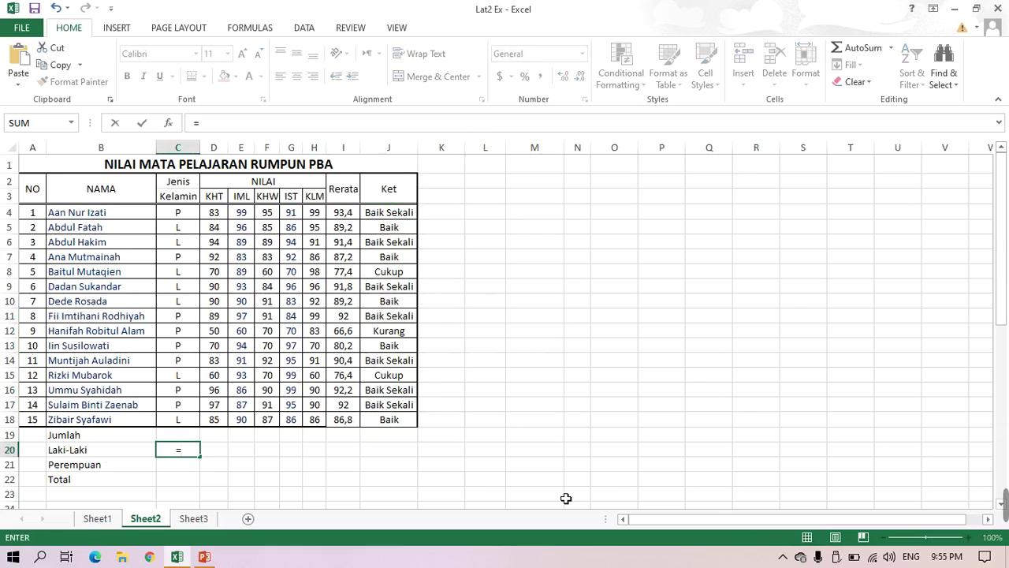
text(c)
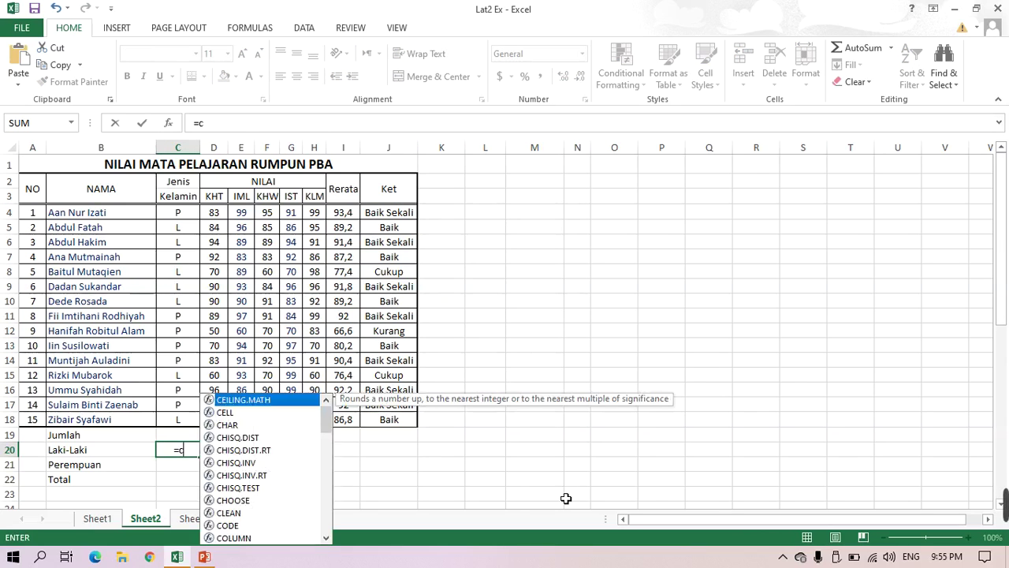
text(oun)
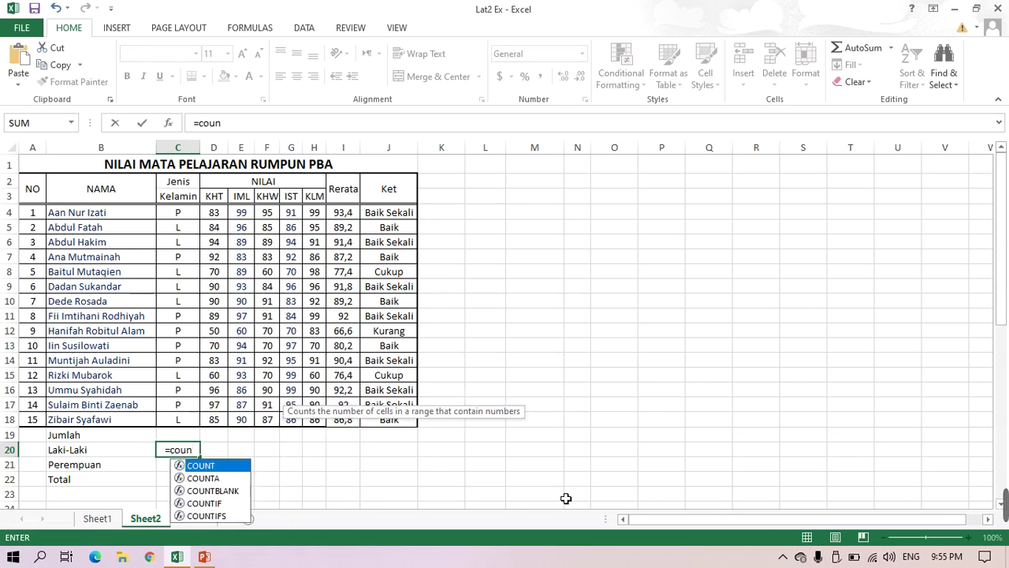
double_click(214, 505)
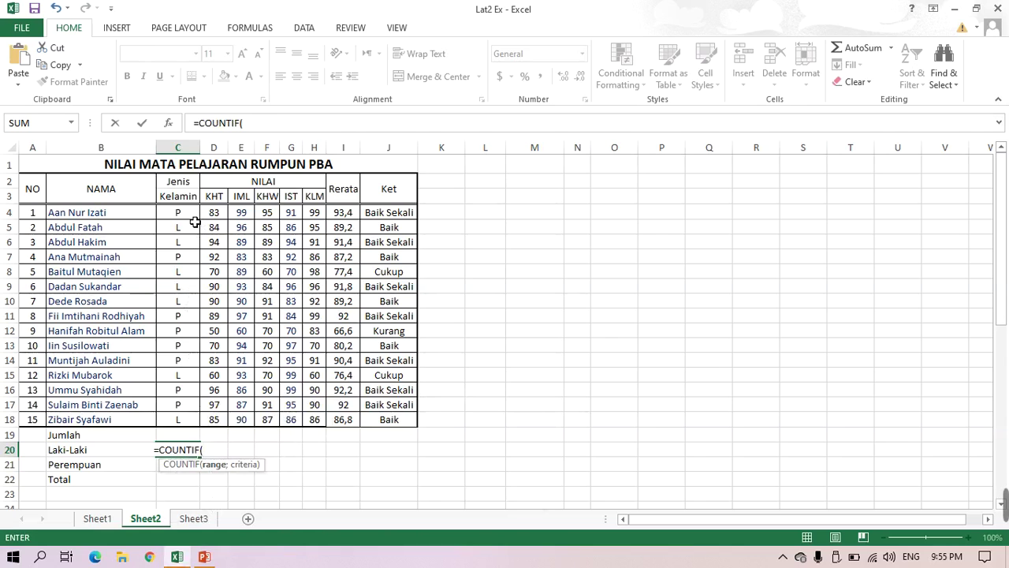
drag(189, 213, 193, 422)
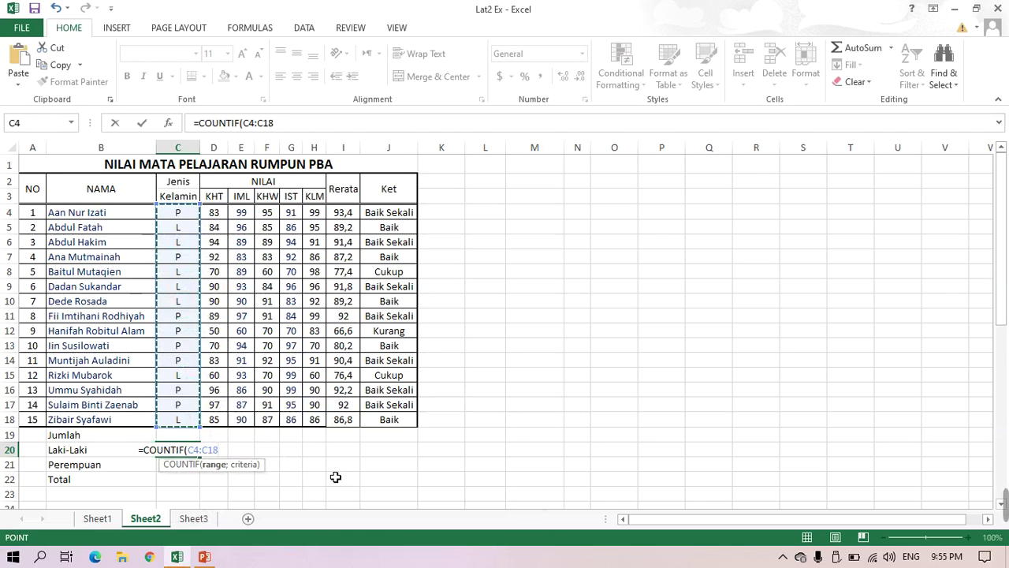
text(;)
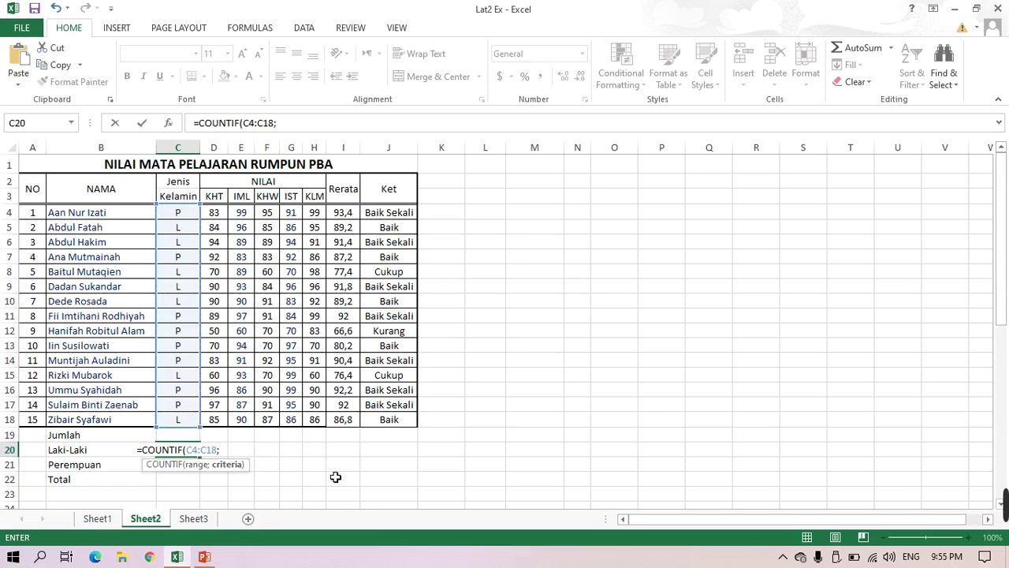
text(")
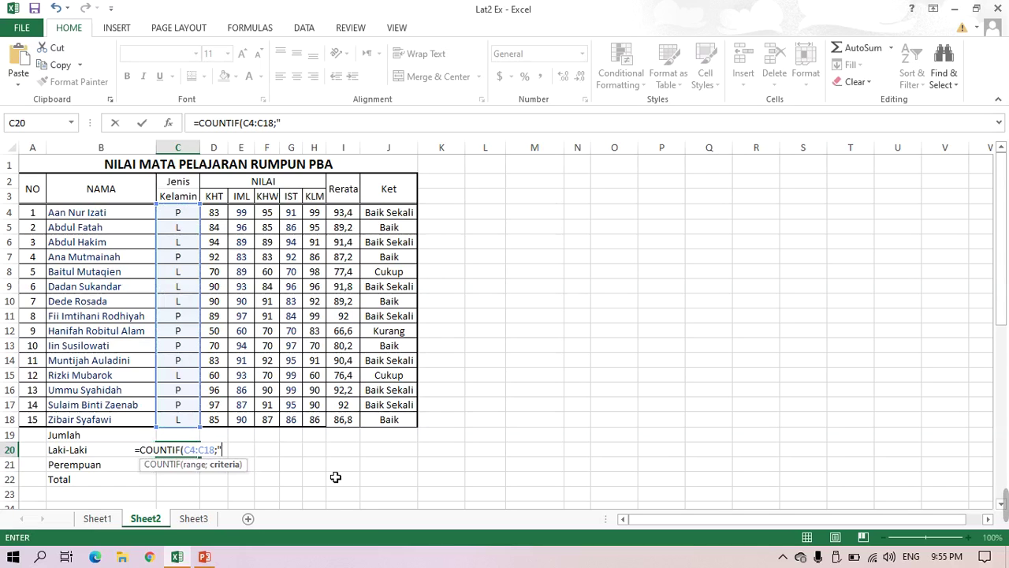
text(L)
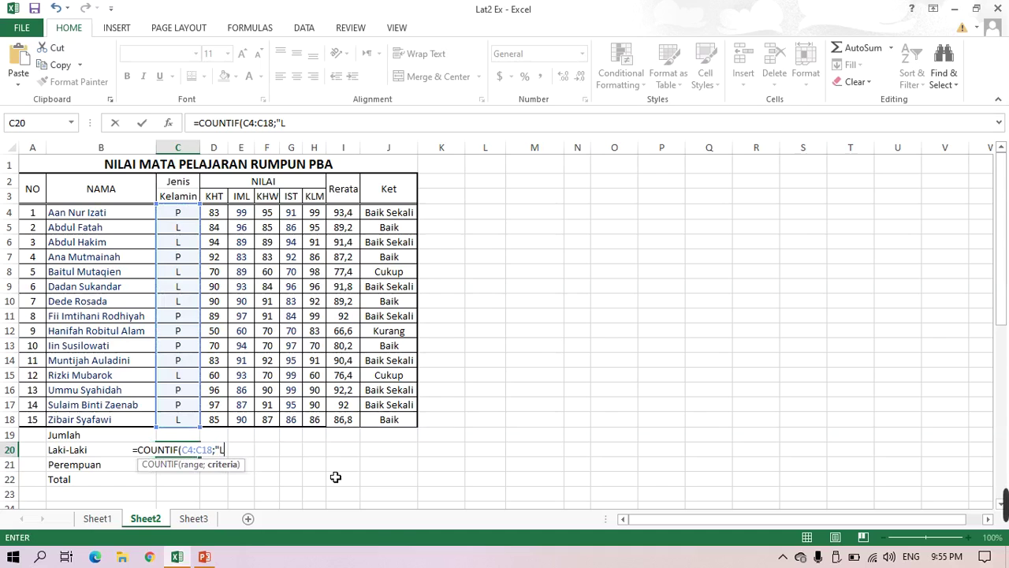
text(")
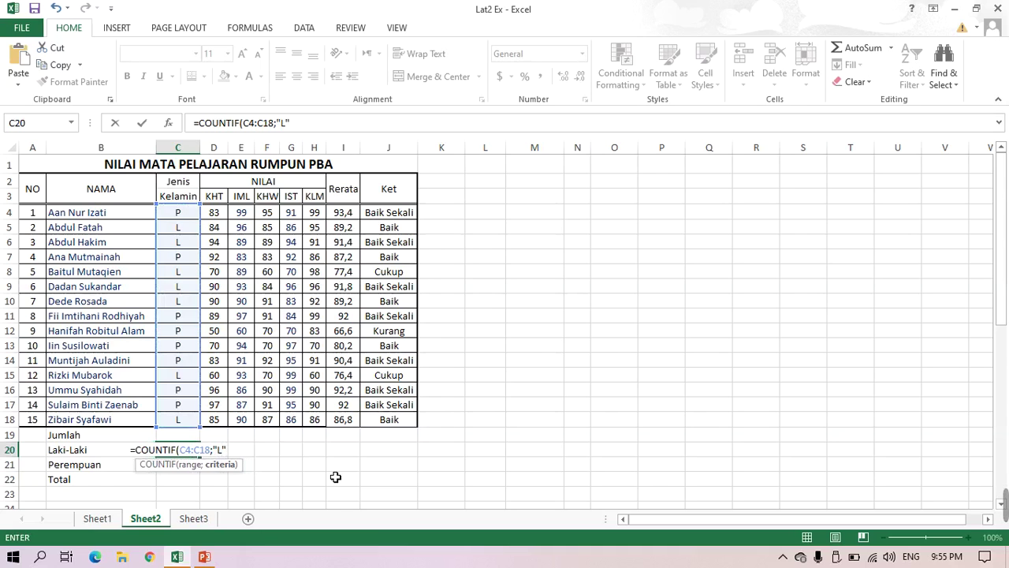
text())
key(Return)
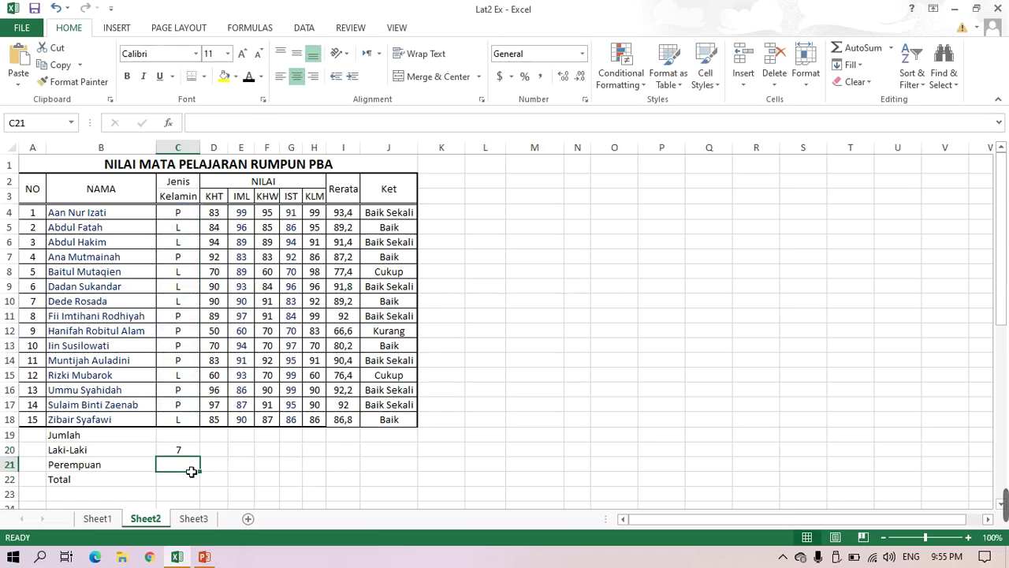
- Enter a COUNTIF formula in C21 for Perempuan that counts the "P" entries in C4:C18
text(=)
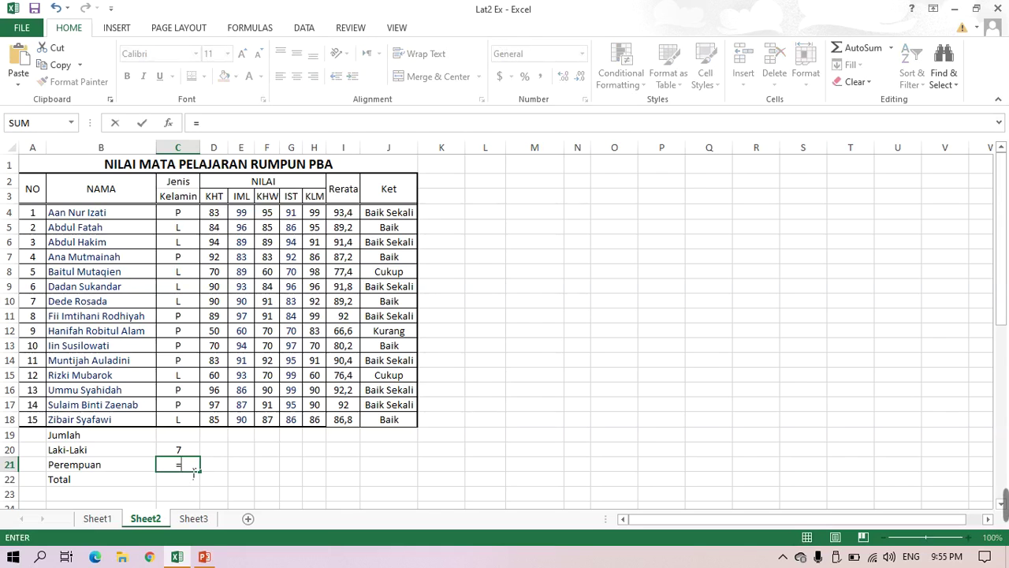
text(coun)
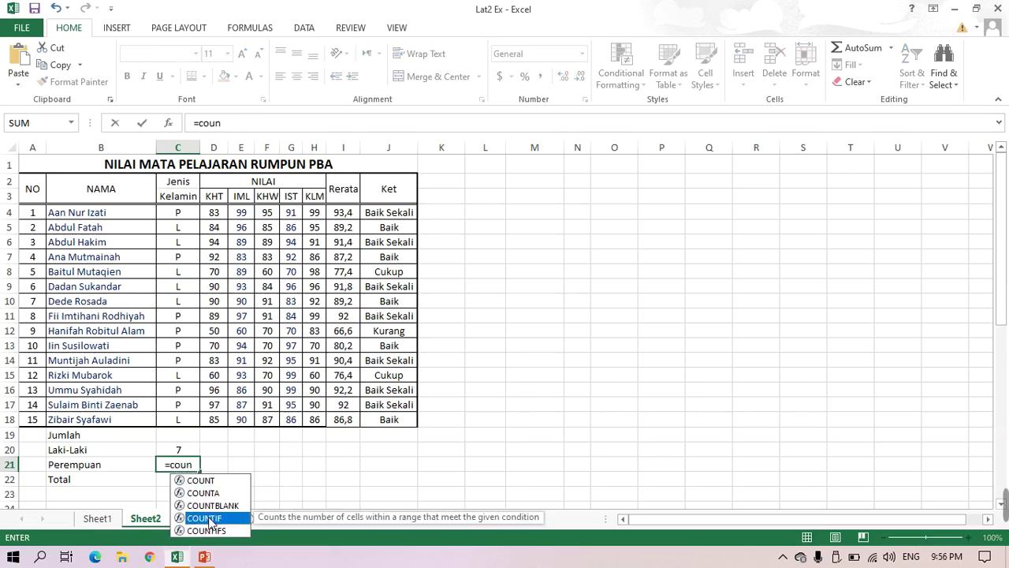
double_click(206, 519)
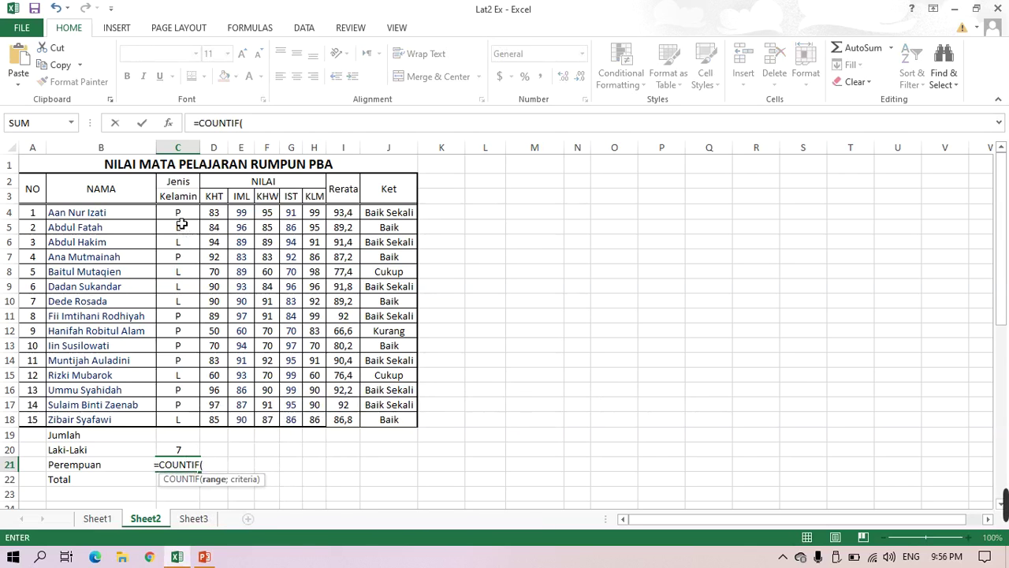
drag(182, 214, 193, 419)
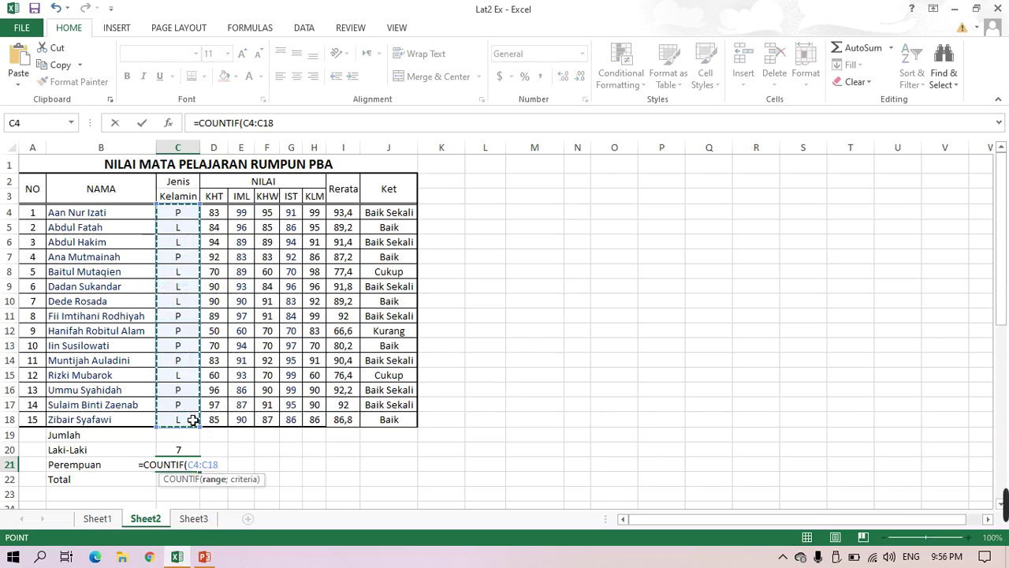
text(;")
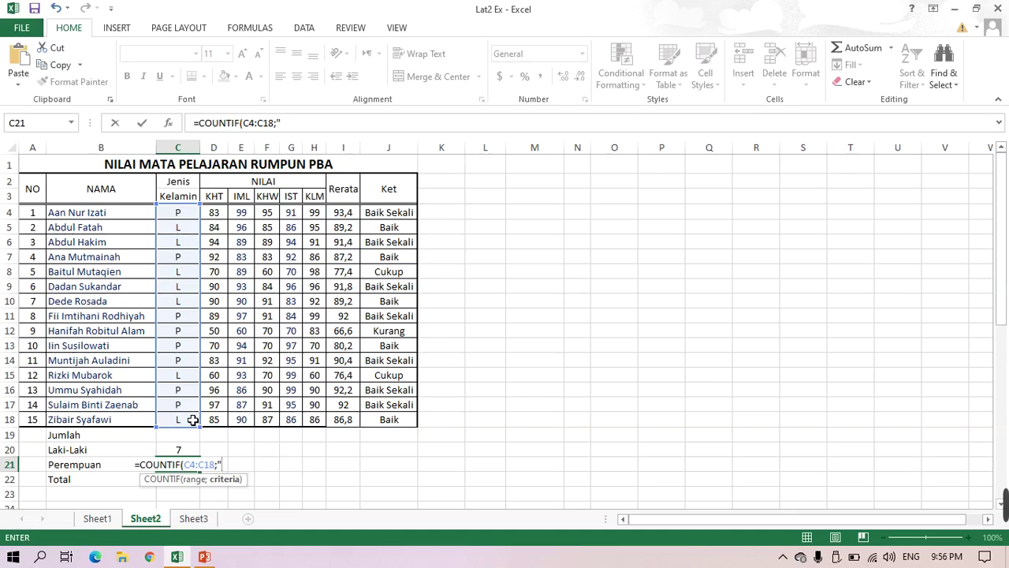
text(P")
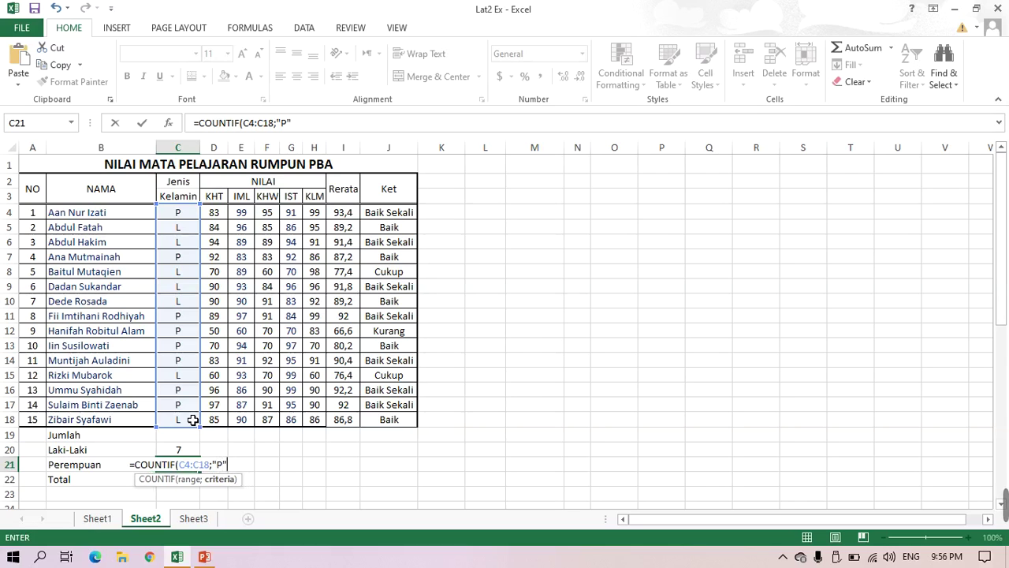
text())
key(Return)
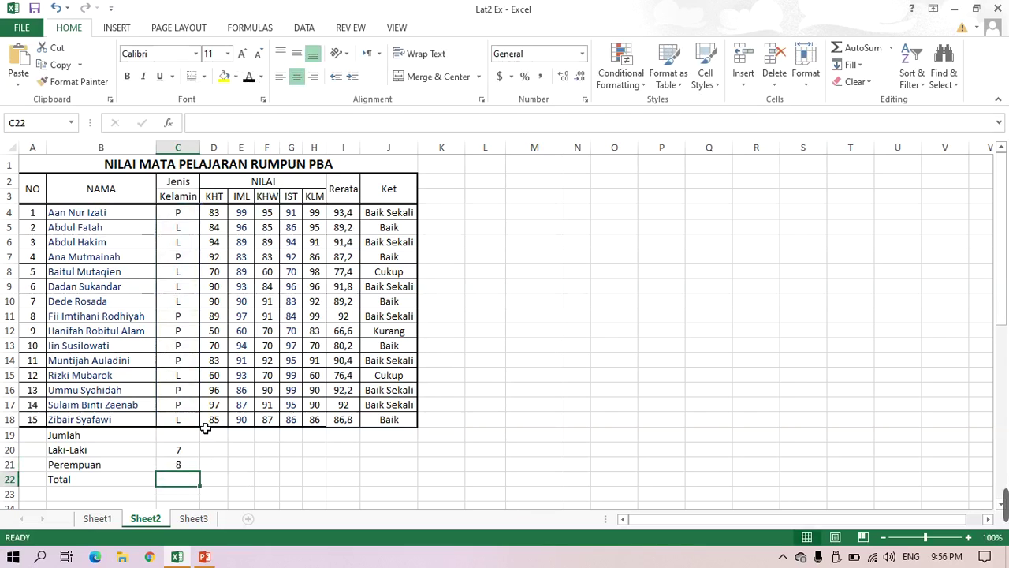
- Enter a SUM formula in C22 for Total that adds the two gender counts in C20:C21
text(=)
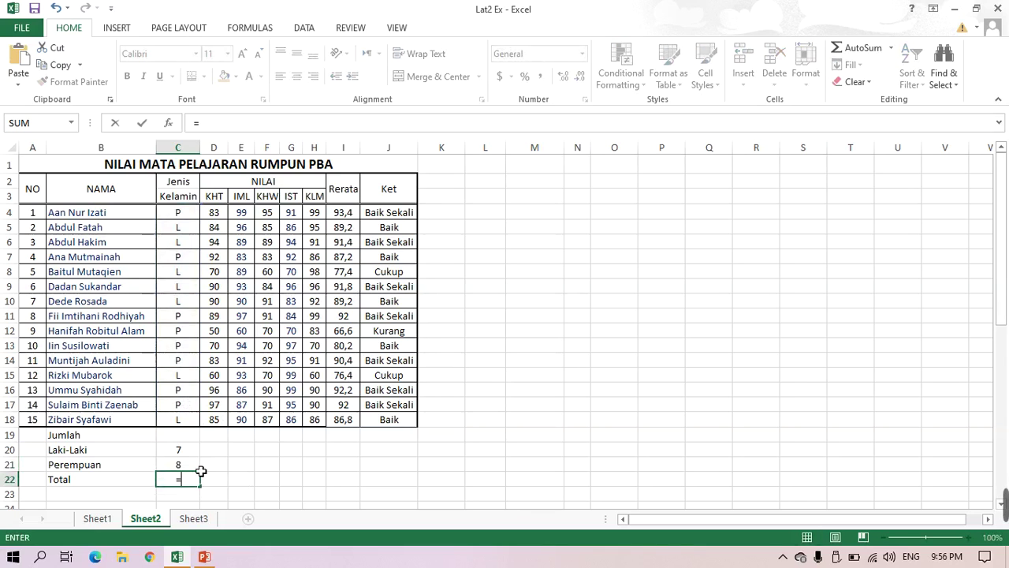
text(su)
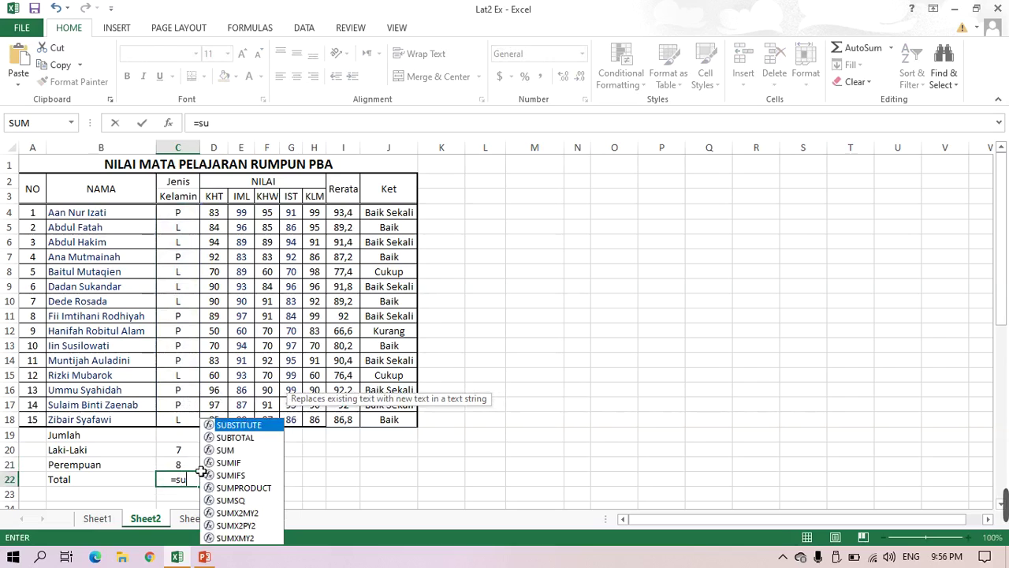
double_click(226, 451)
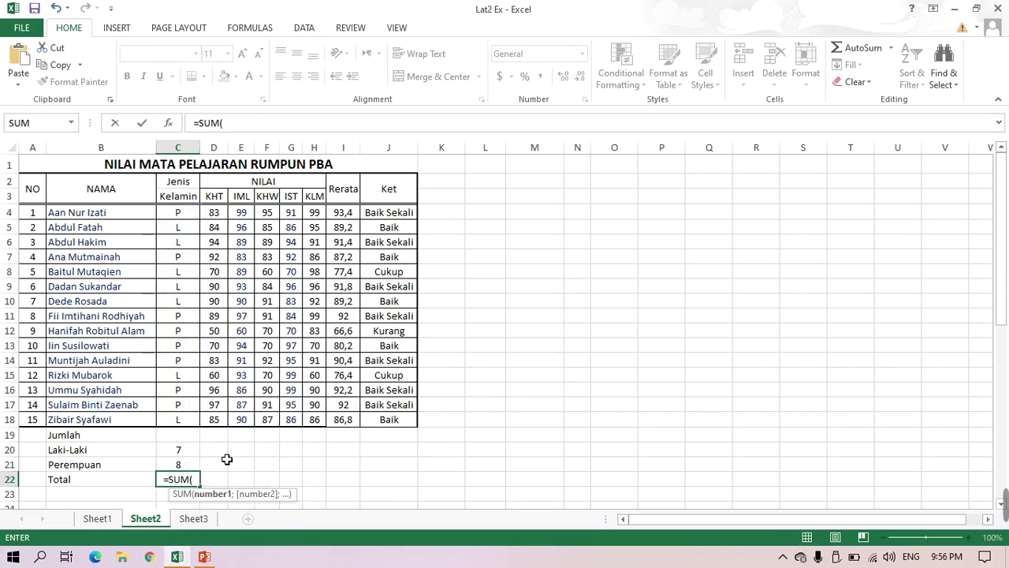
drag(190, 452, 194, 467)
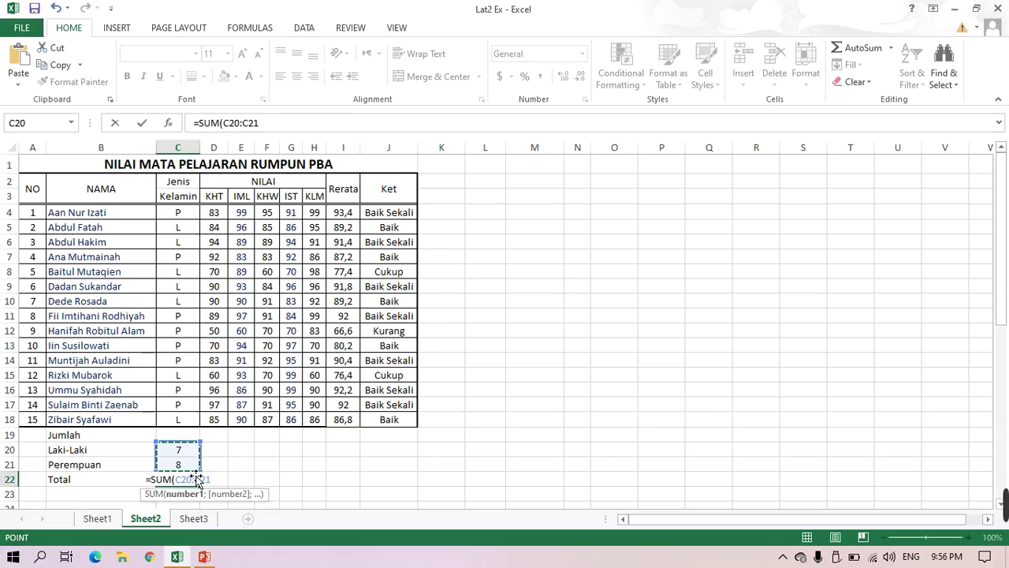
text())
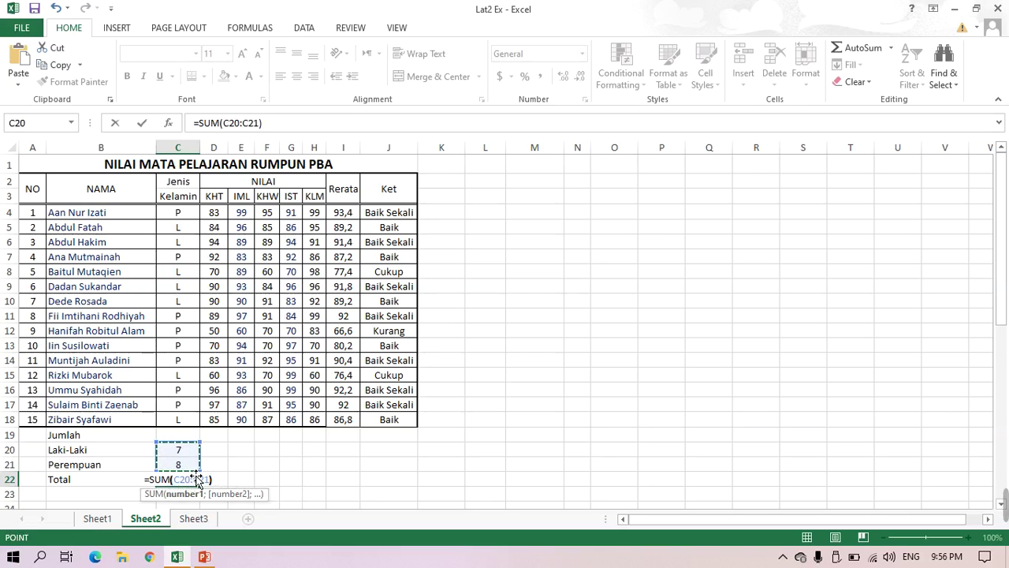
key(Return)
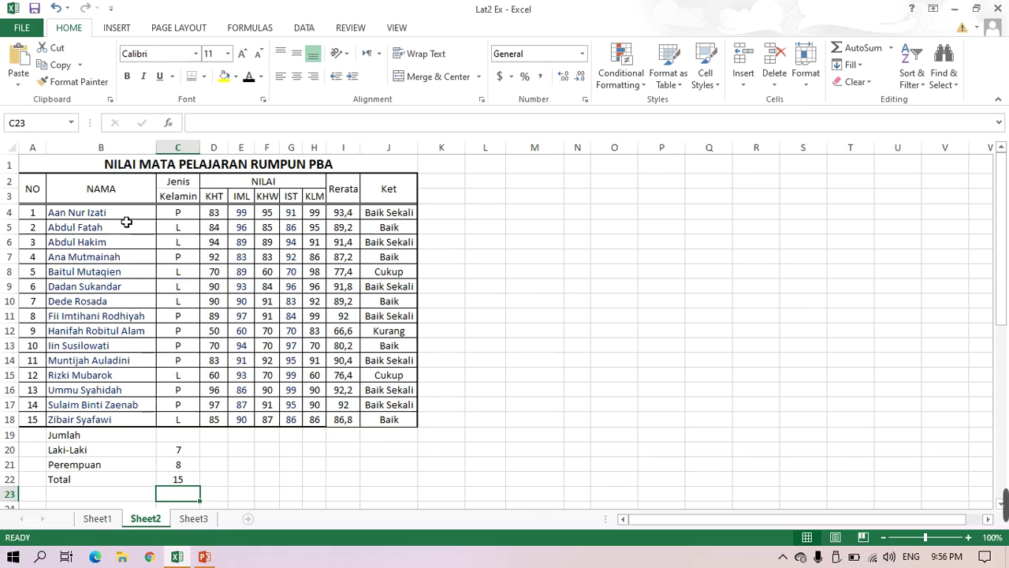
- Apply a border style to the grade table A2:J18, headers included
drag(32, 189, 394, 434)
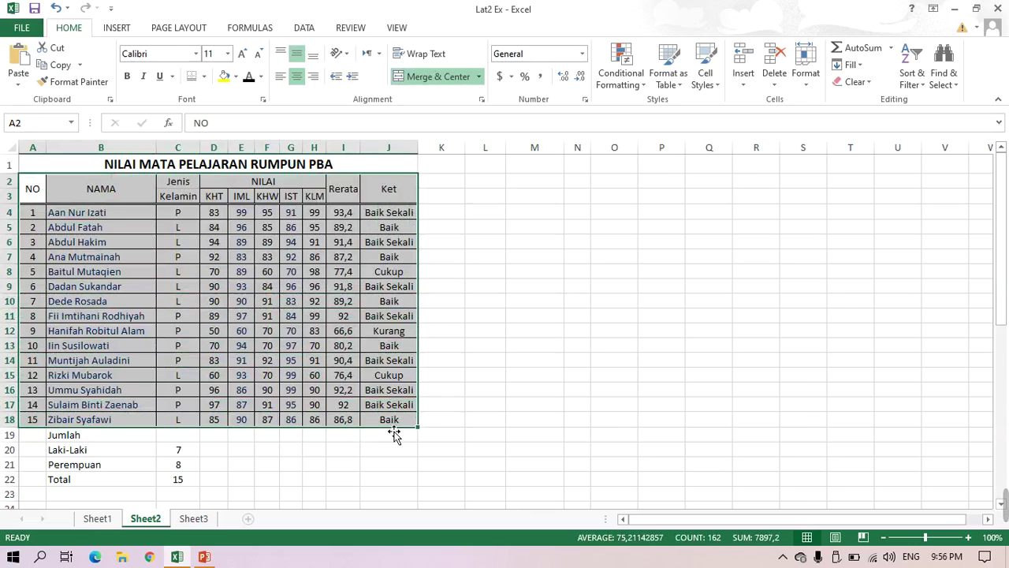
click(204, 77)
click(205, 239)
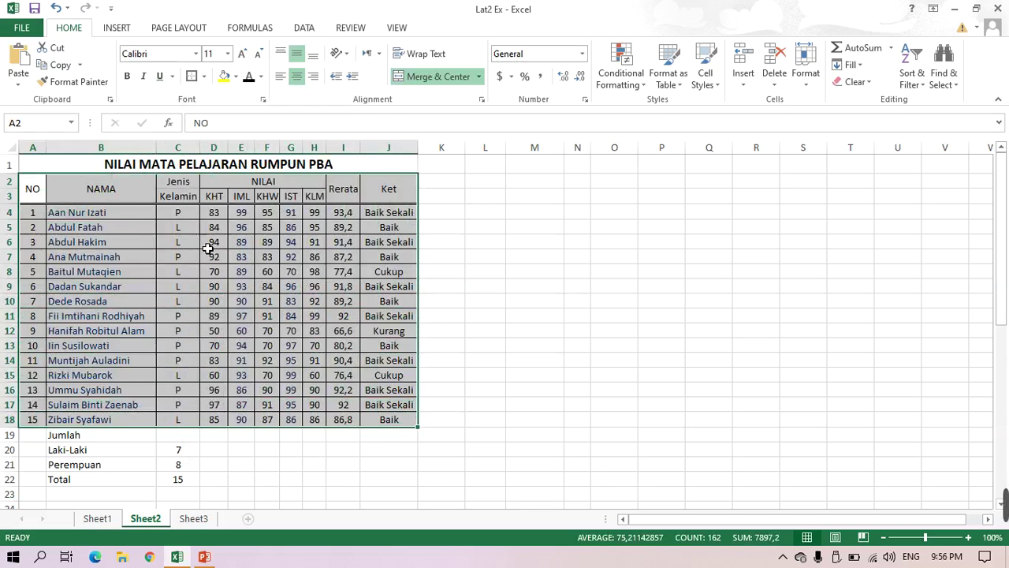
click(521, 377)
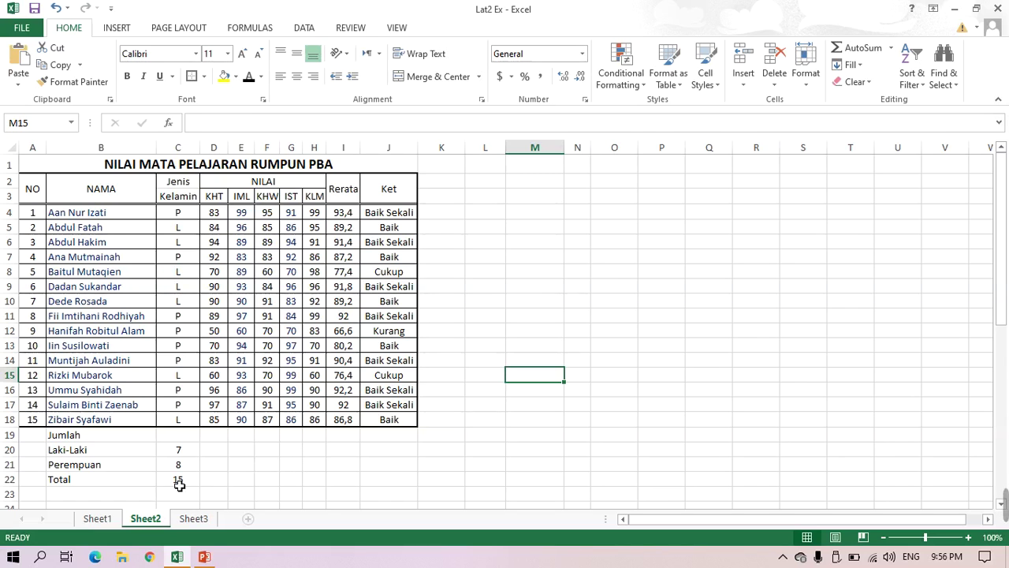
- Try linking cell F19 to the place-and-date line in D21 of Sheet1, and undo the entry
click(99, 520)
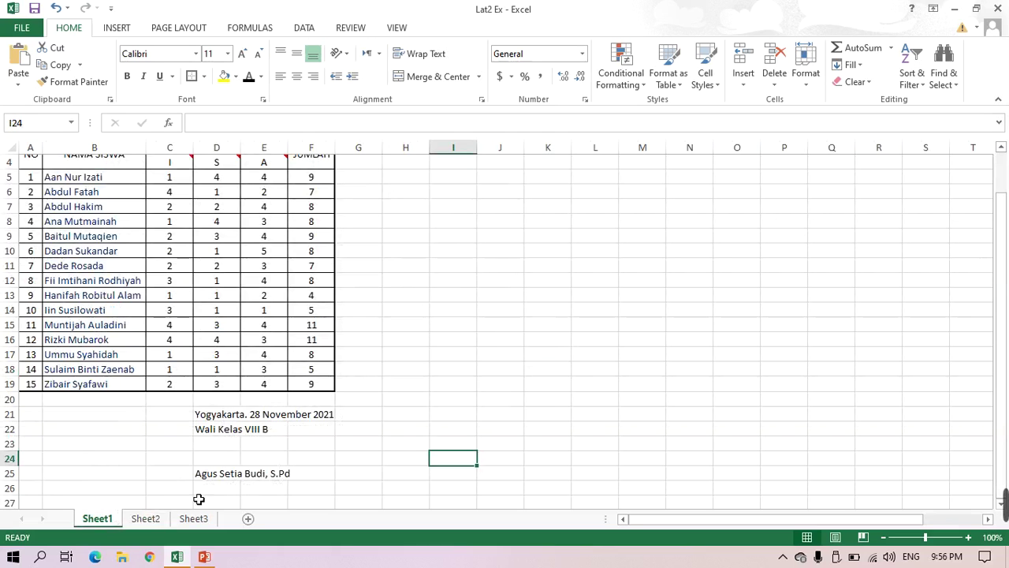
click(155, 521)
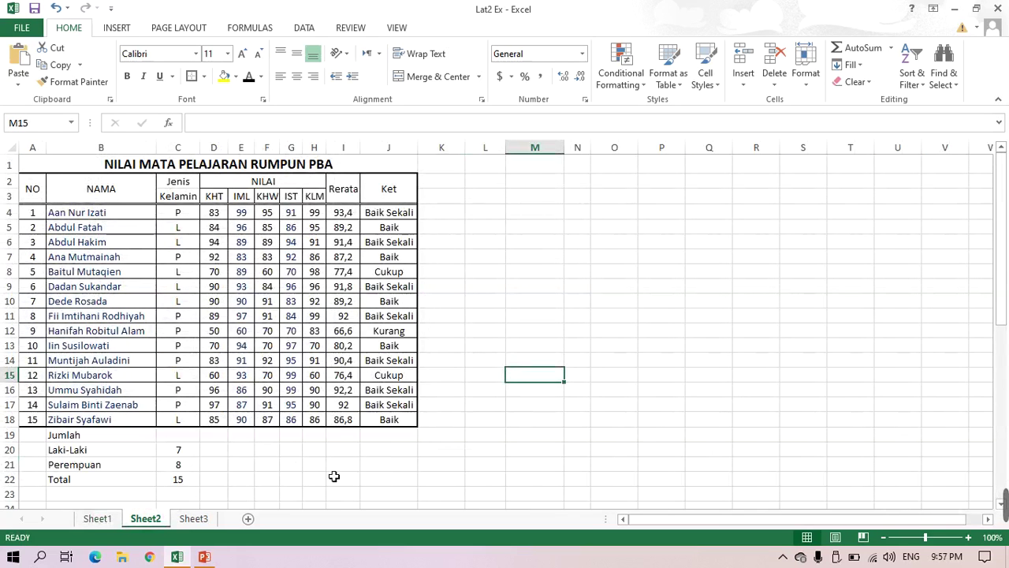
click(278, 442)
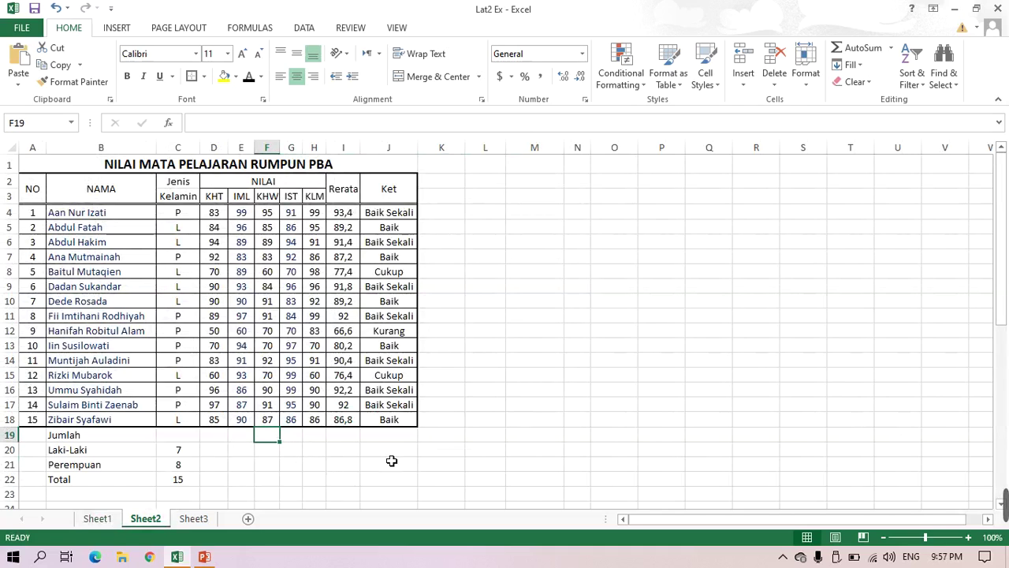
text(=)
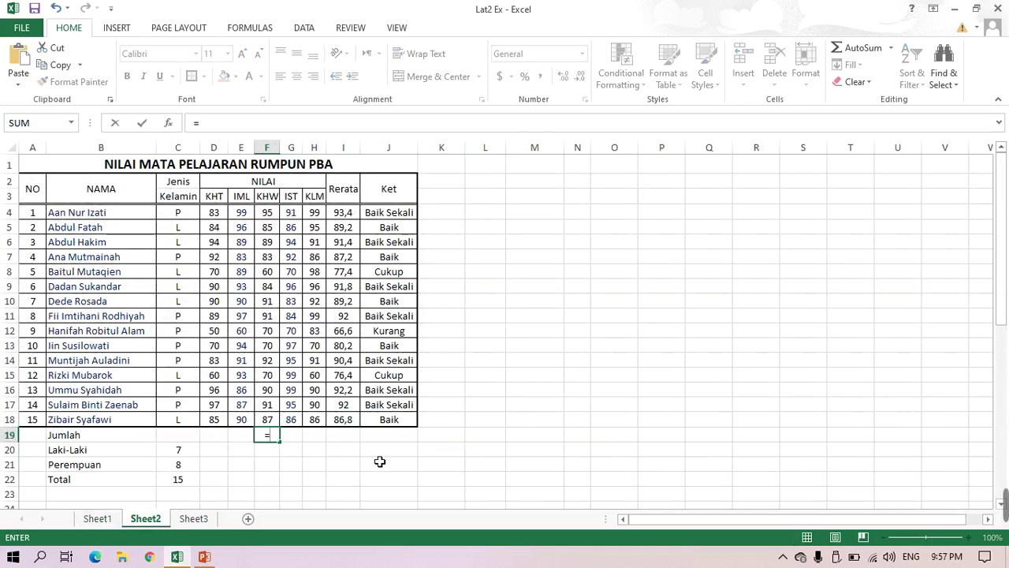
click(108, 520)
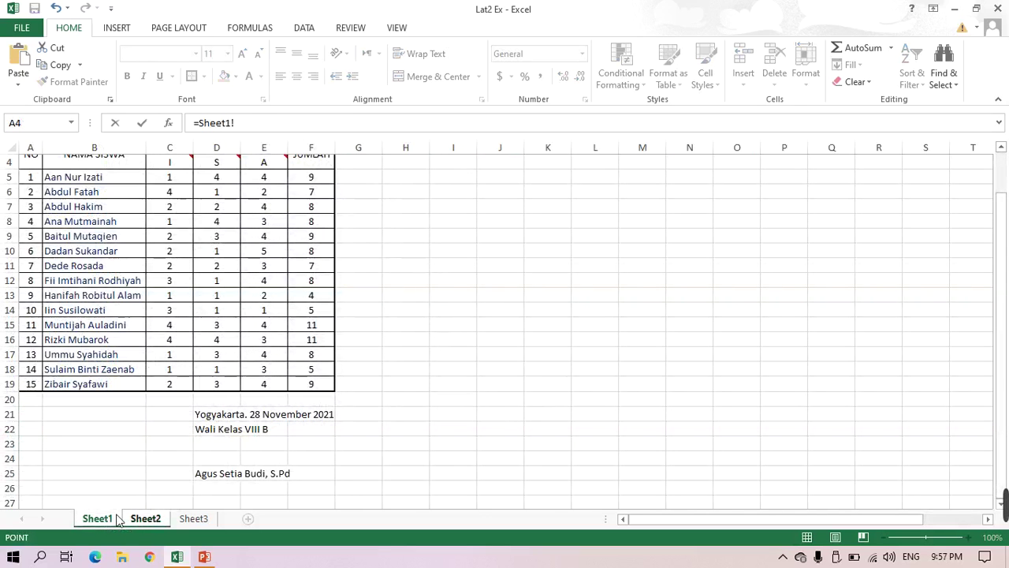
click(213, 420)
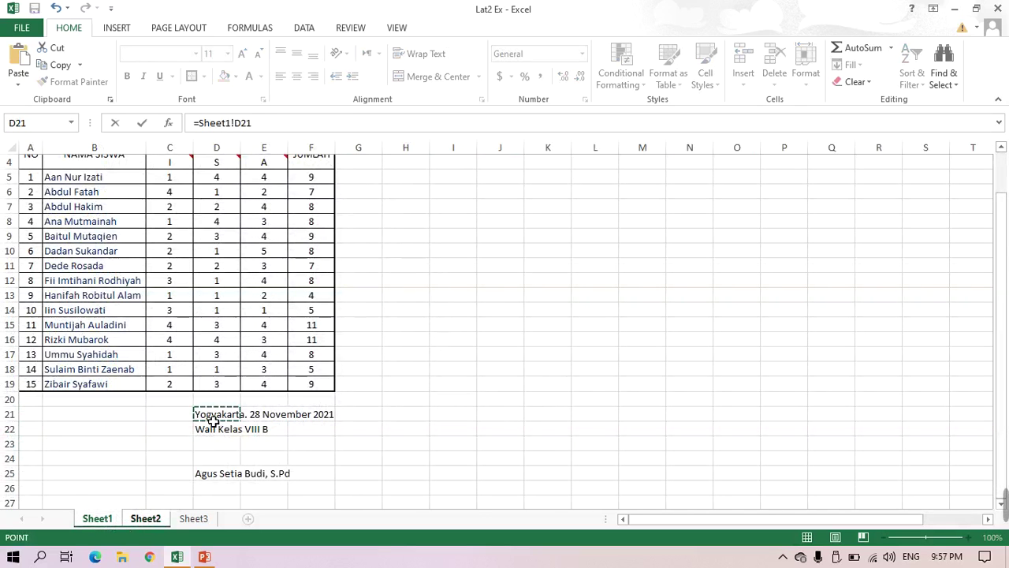
key(Return)
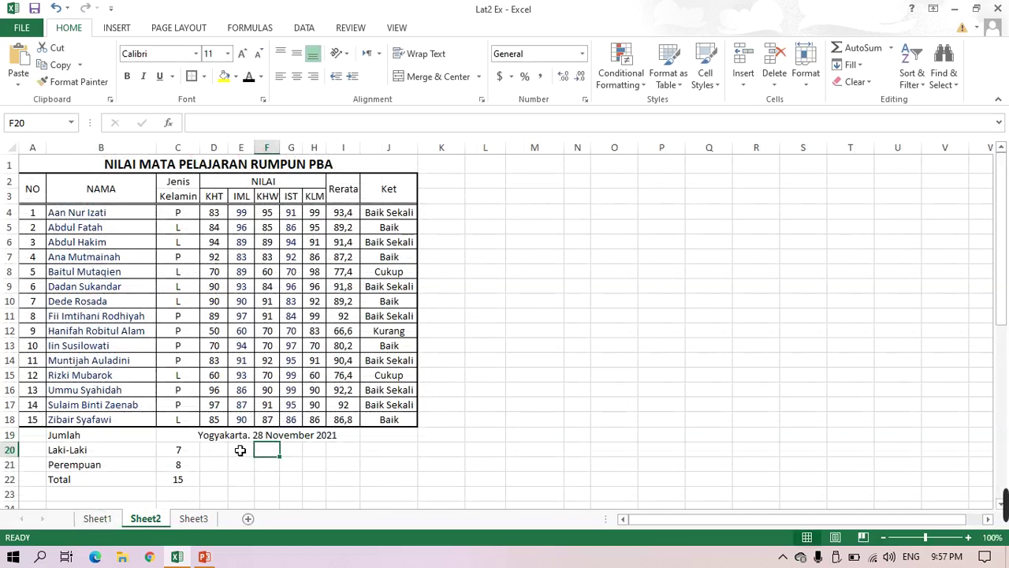
click(223, 438)
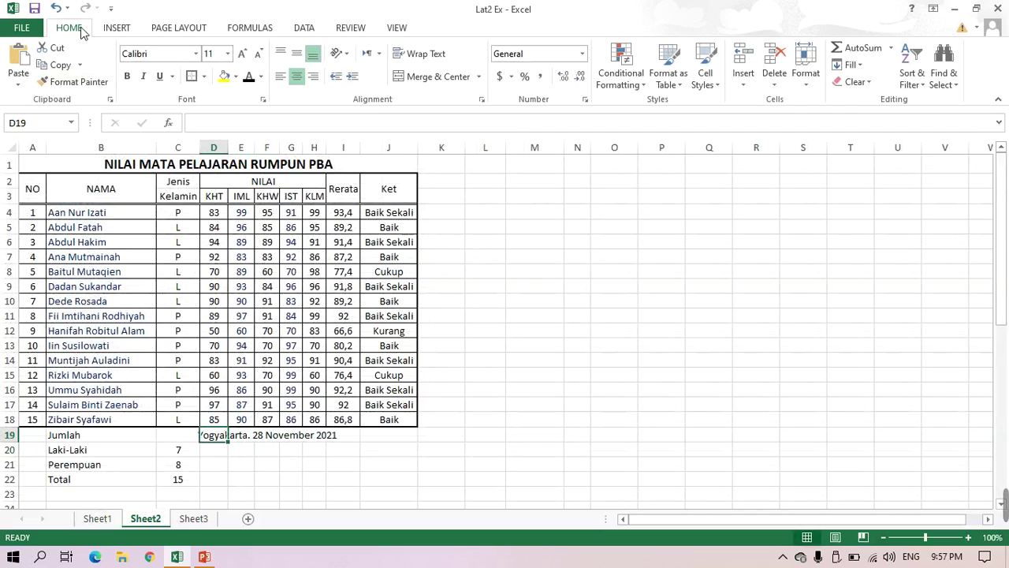
click(55, 8)
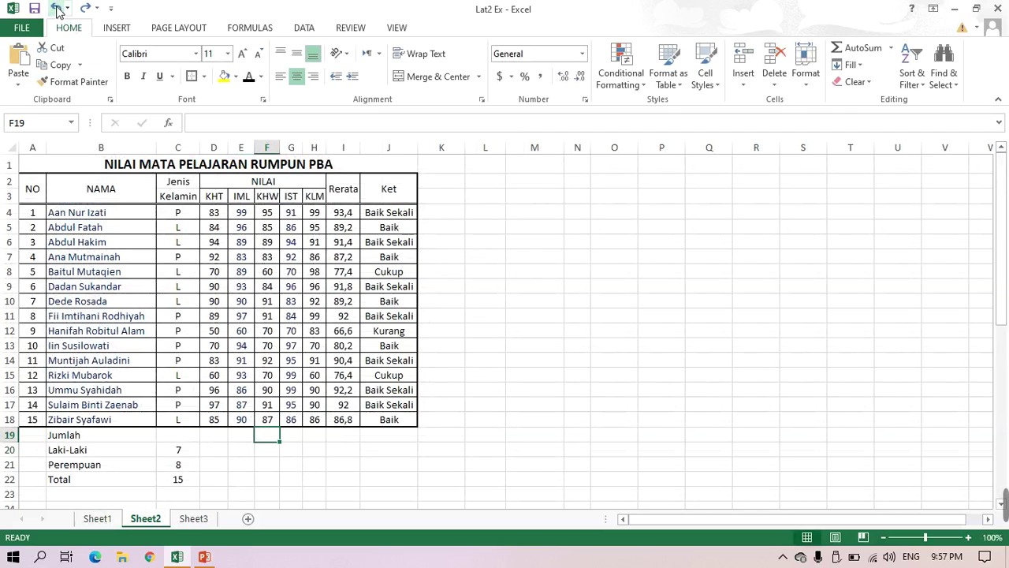
- Link cell F20 on Sheet2 to the place-and-date line in Sheet1 with the formula =Sheet1!D21
click(273, 454)
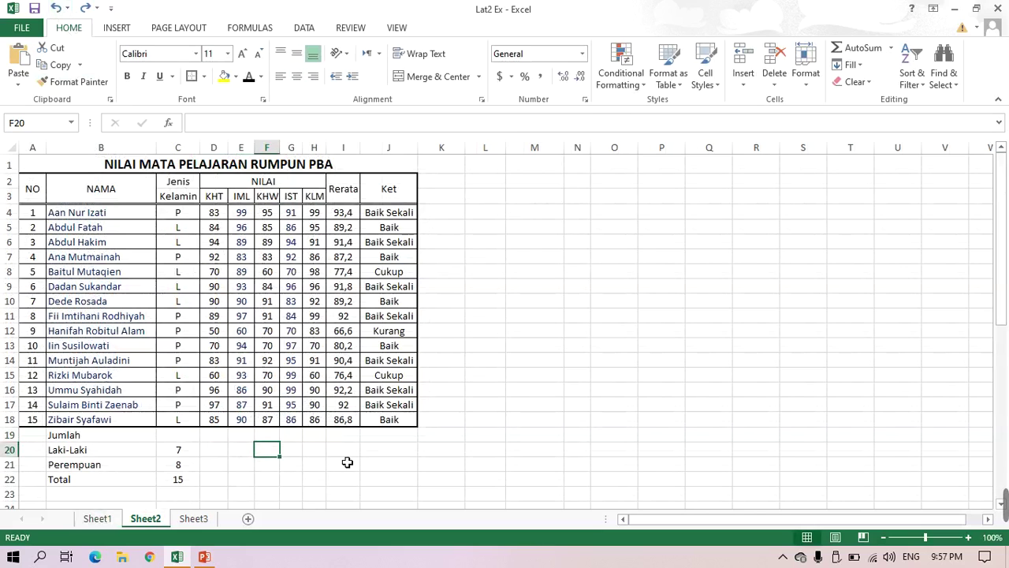
text(=)
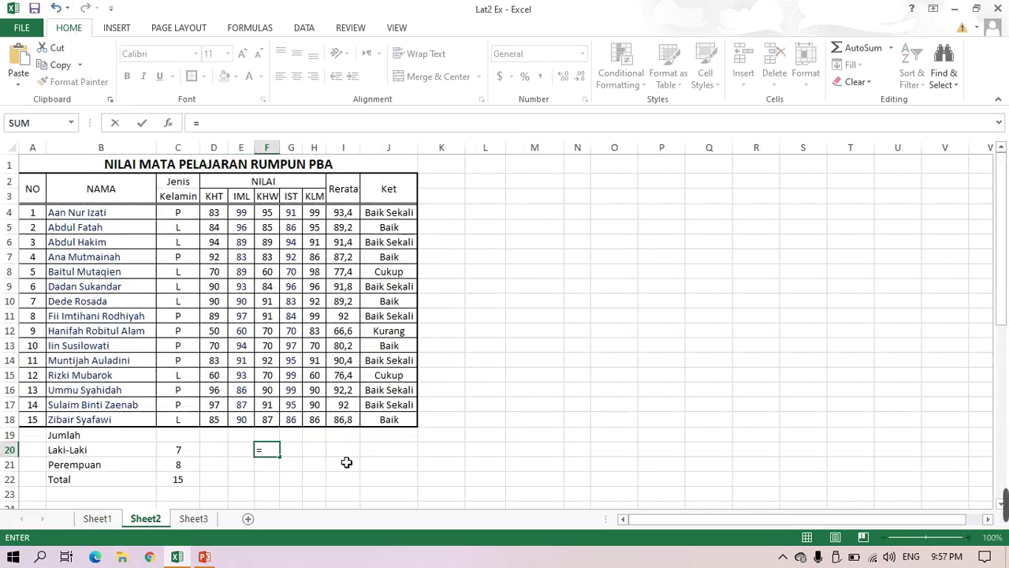
click(98, 518)
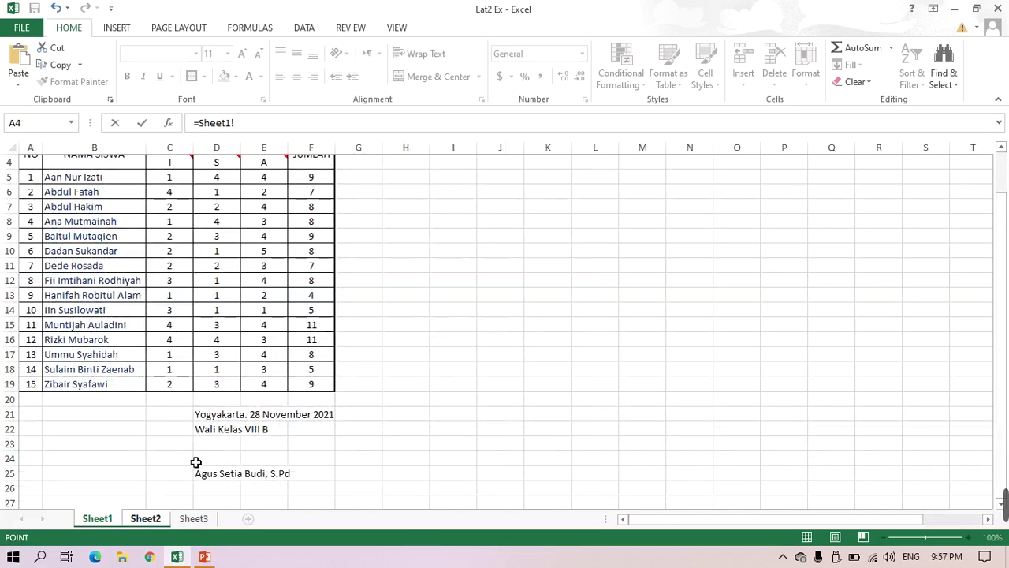
click(208, 419)
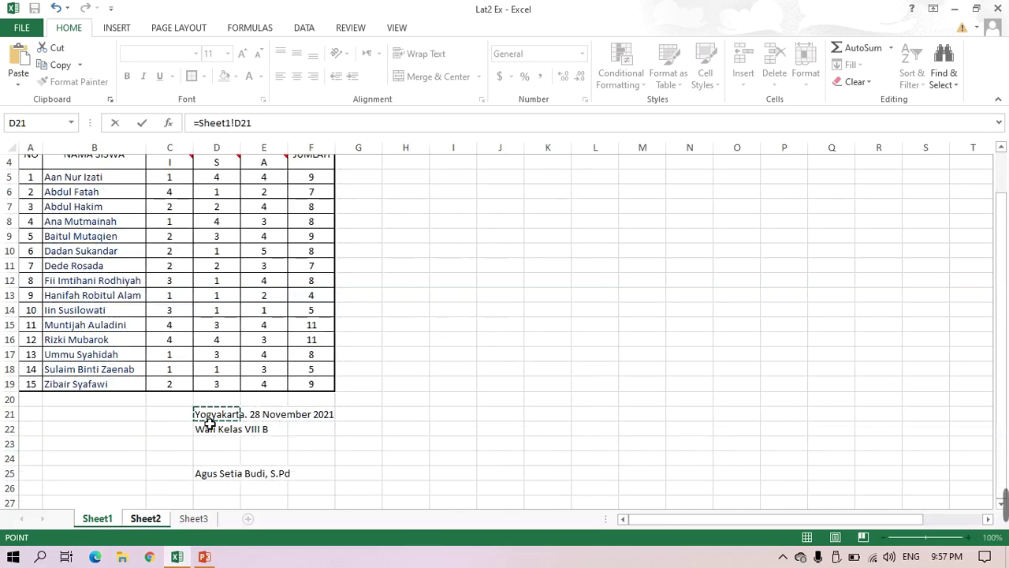
key(Return)
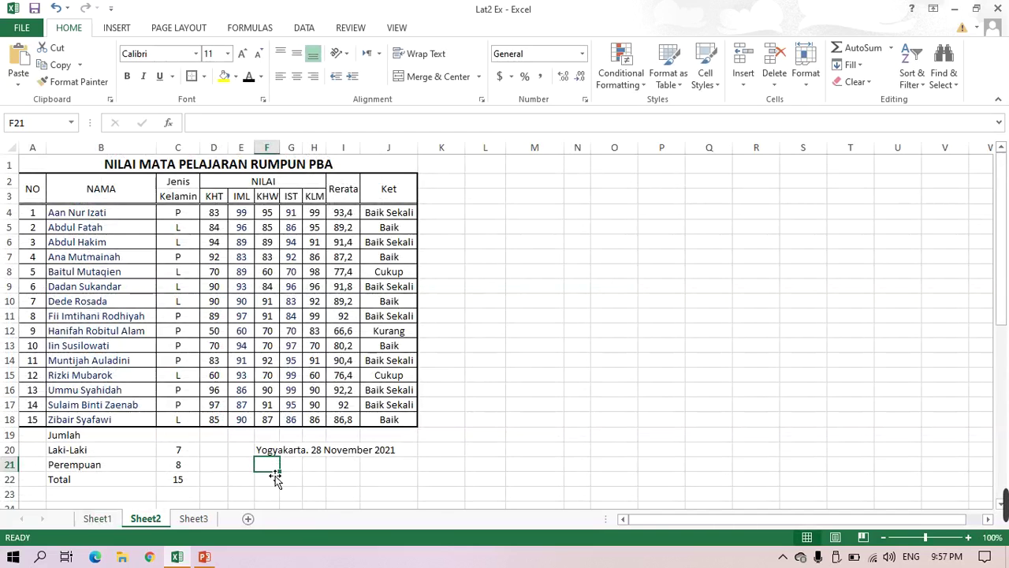
- Link cell F21 on Sheet2 to the "Wali Kelas VIII B" line in Sheet1 with the formula =Sheet1!D22
text(=)
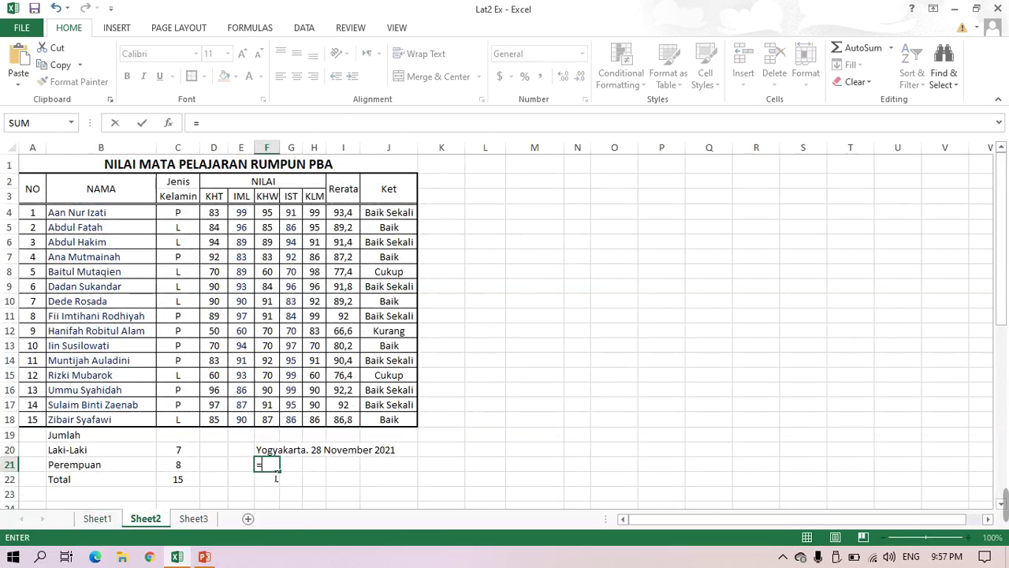
click(101, 520)
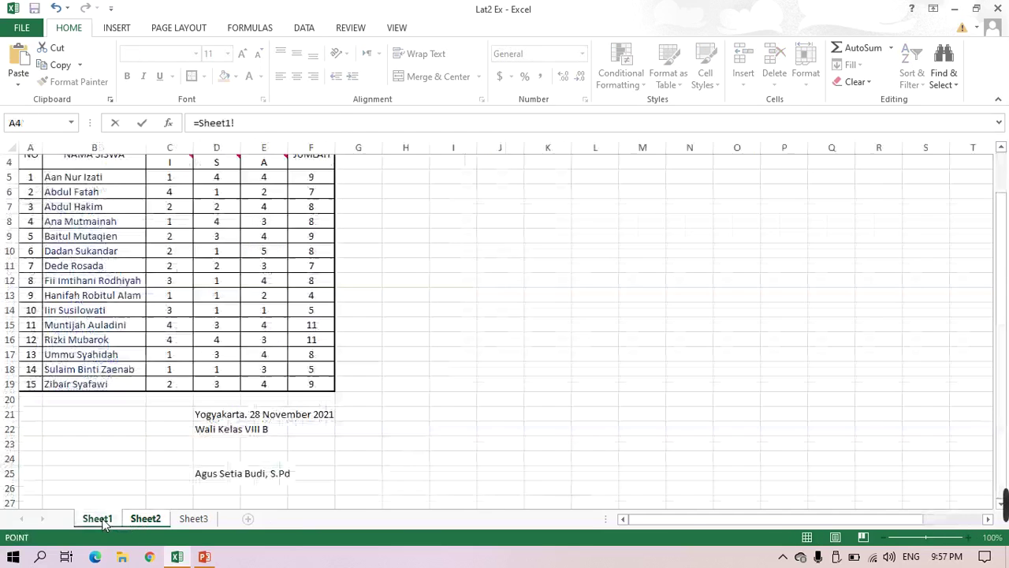
click(205, 436)
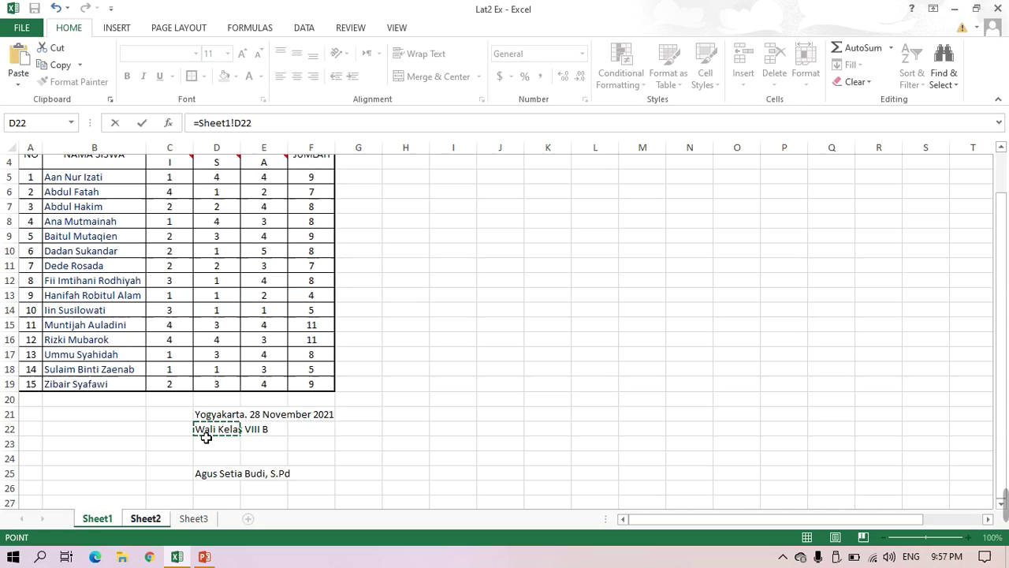
key(Return)
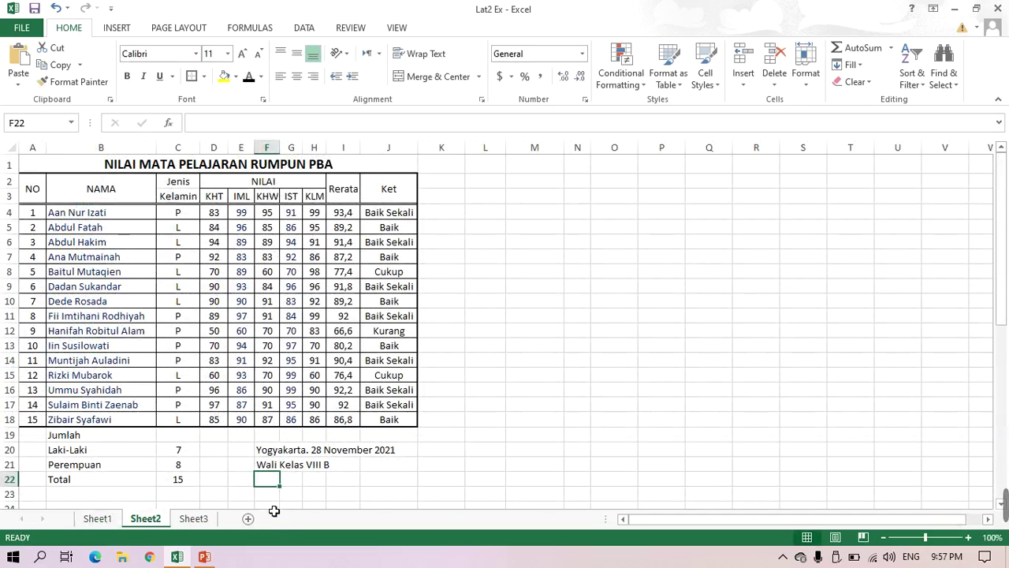
key(Return)
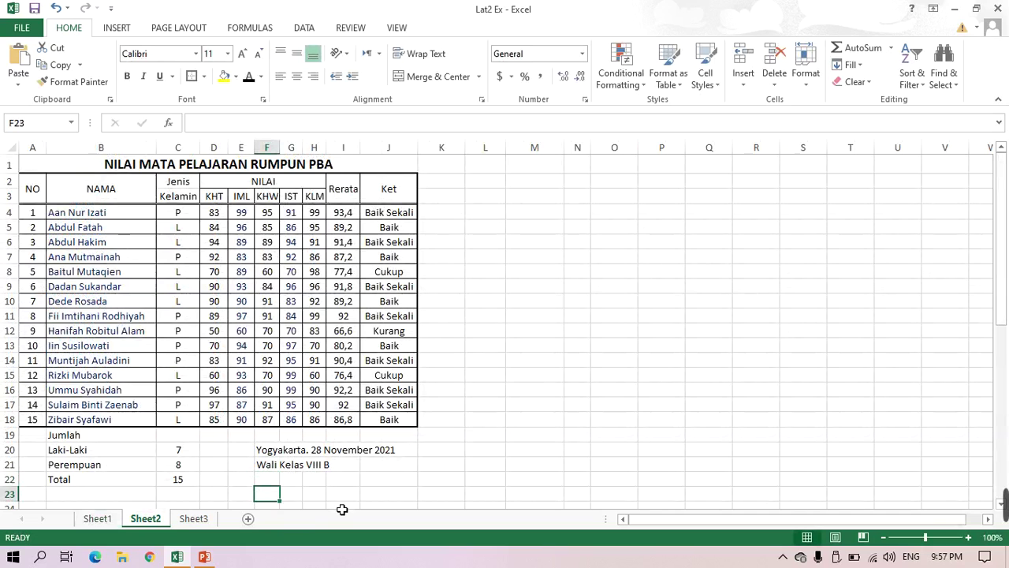
- Link cell F23 on Sheet2 to the homeroom teacher's name in Sheet1 with the formula =Sheet1!D25
text(=)
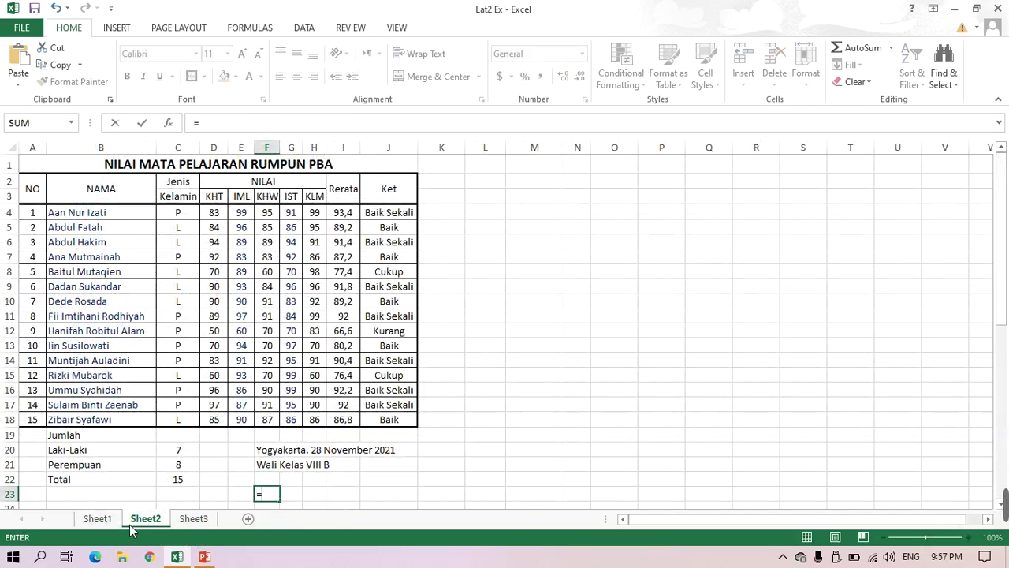
click(98, 520)
click(204, 478)
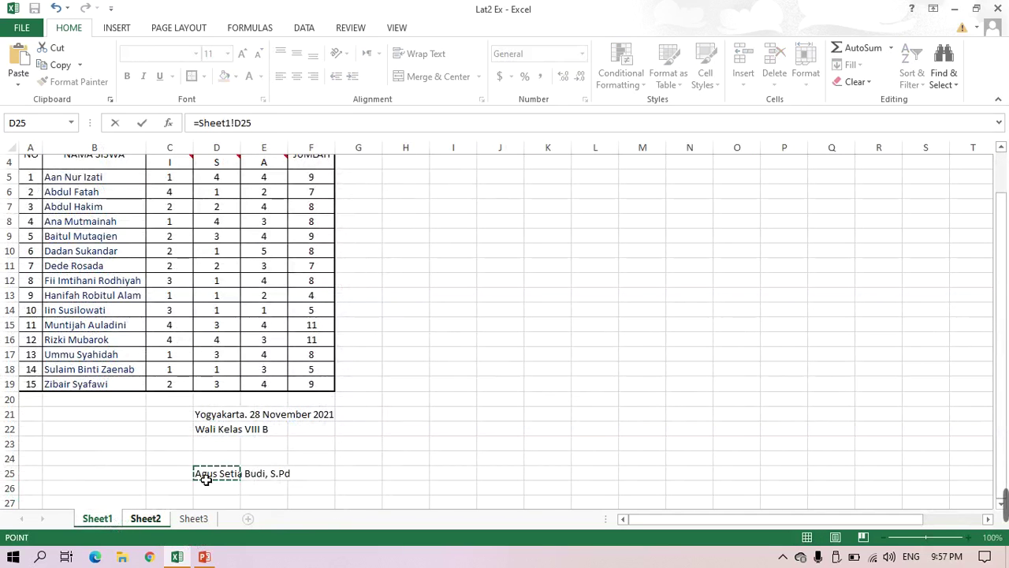
key(Return)
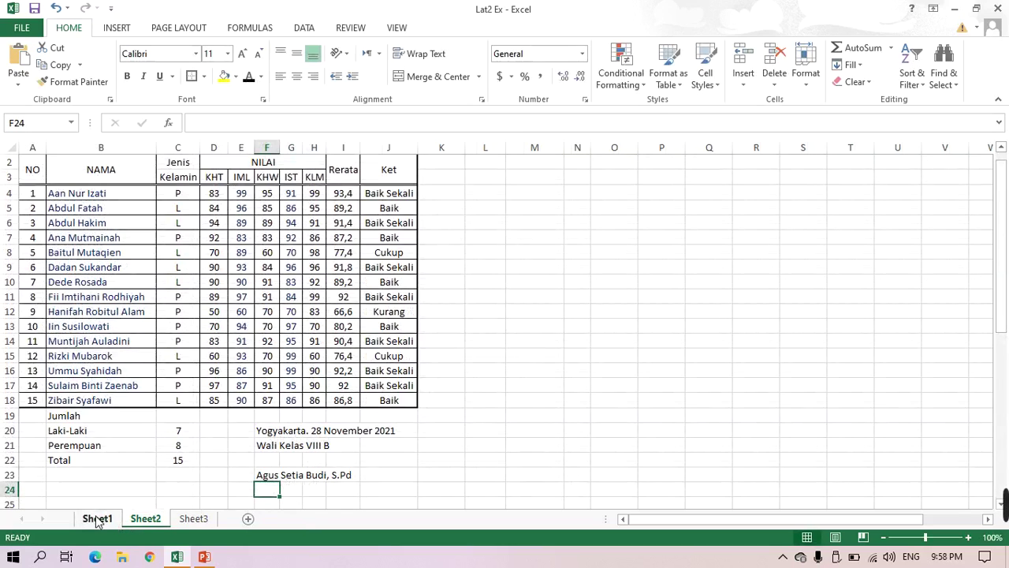
- Check the link formulas behind the signature block cells F20, F21 and F23 on Sheet2
click(270, 433)
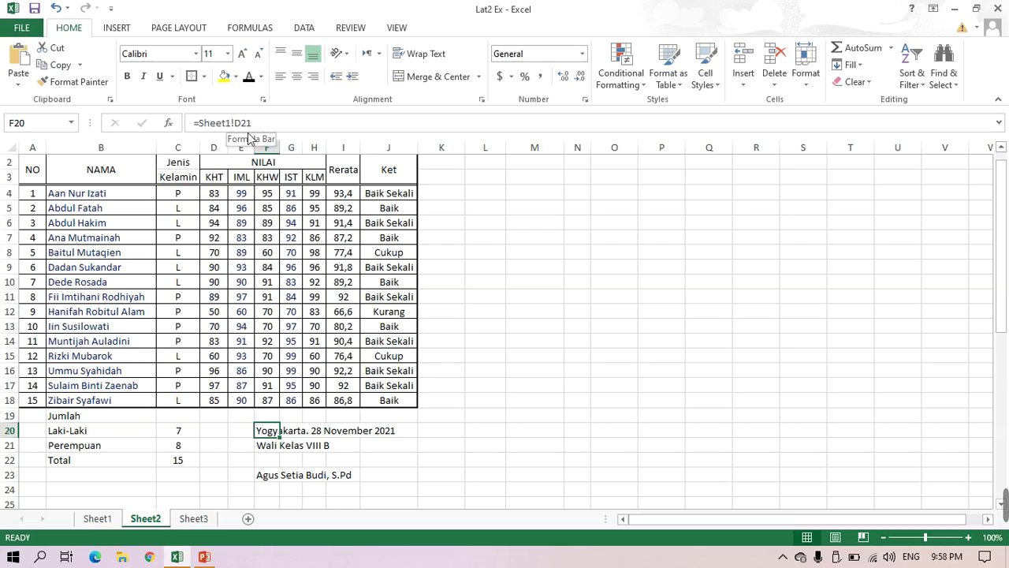
click(275, 445)
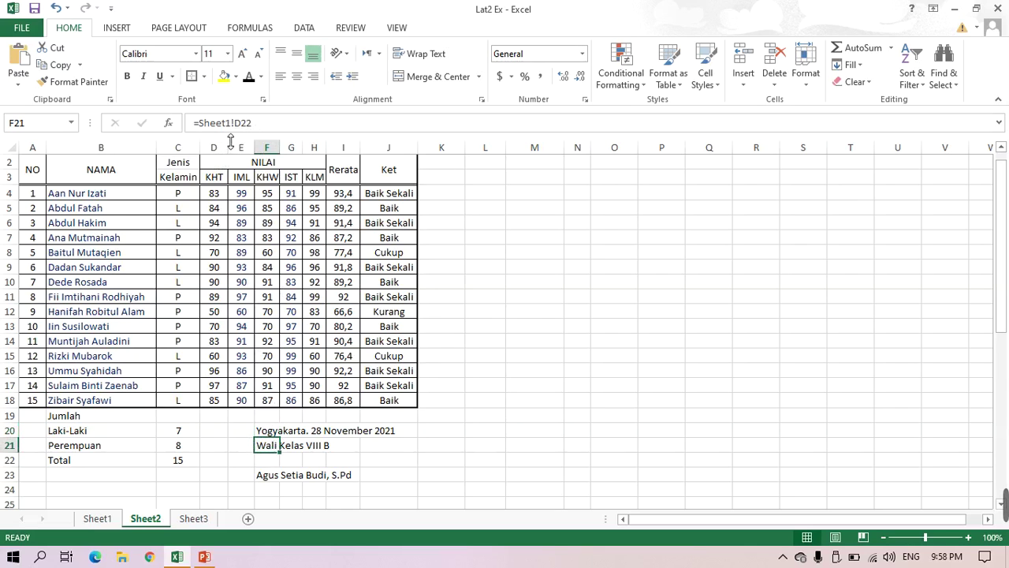
click(273, 479)
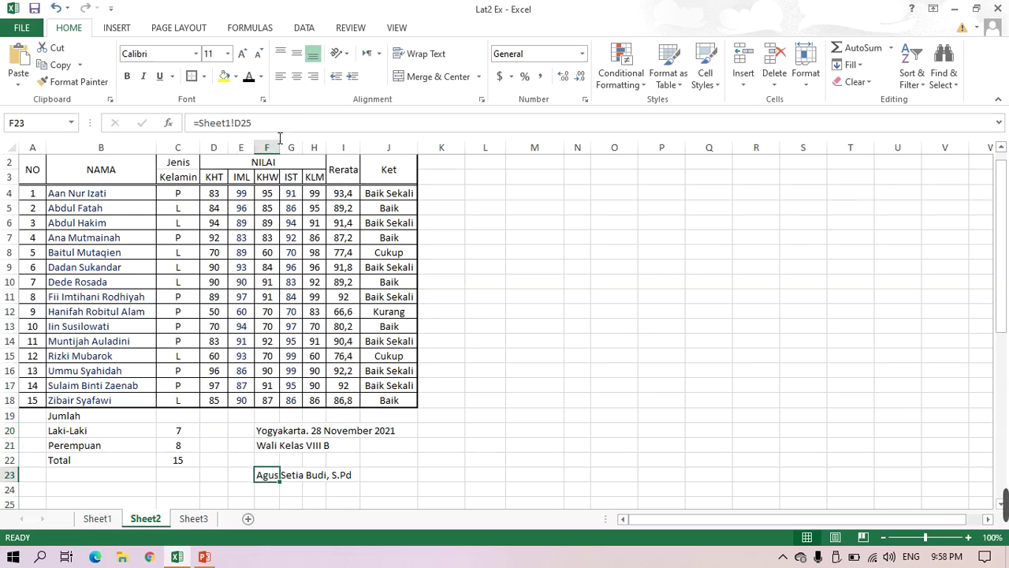
click(515, 463)
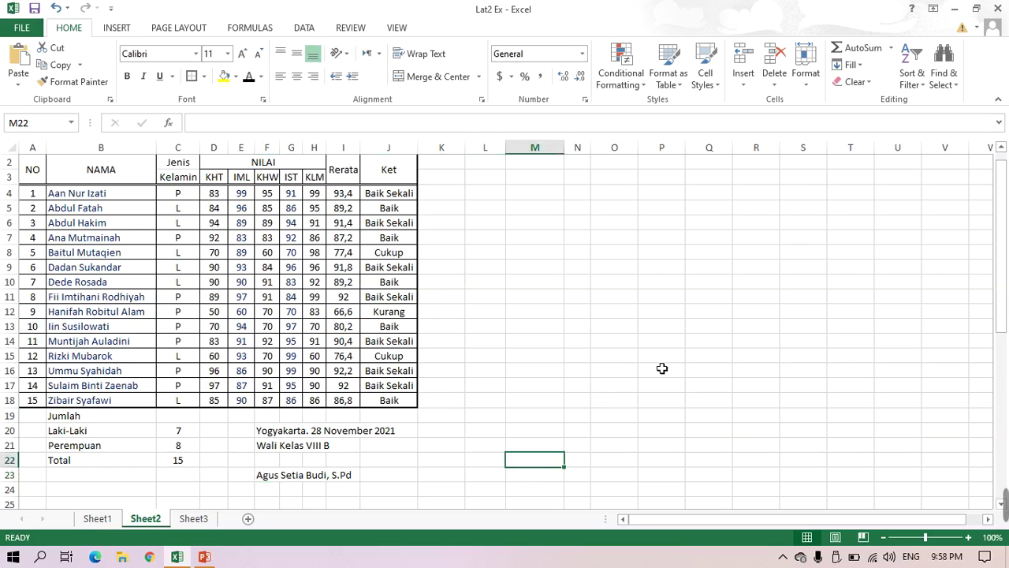
scroll(756, 426, up, 1)
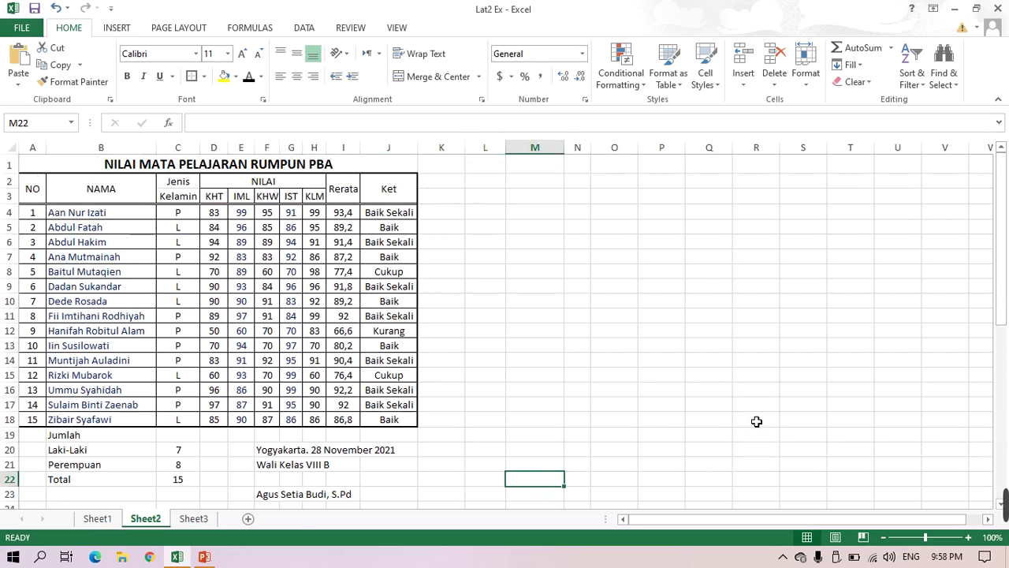